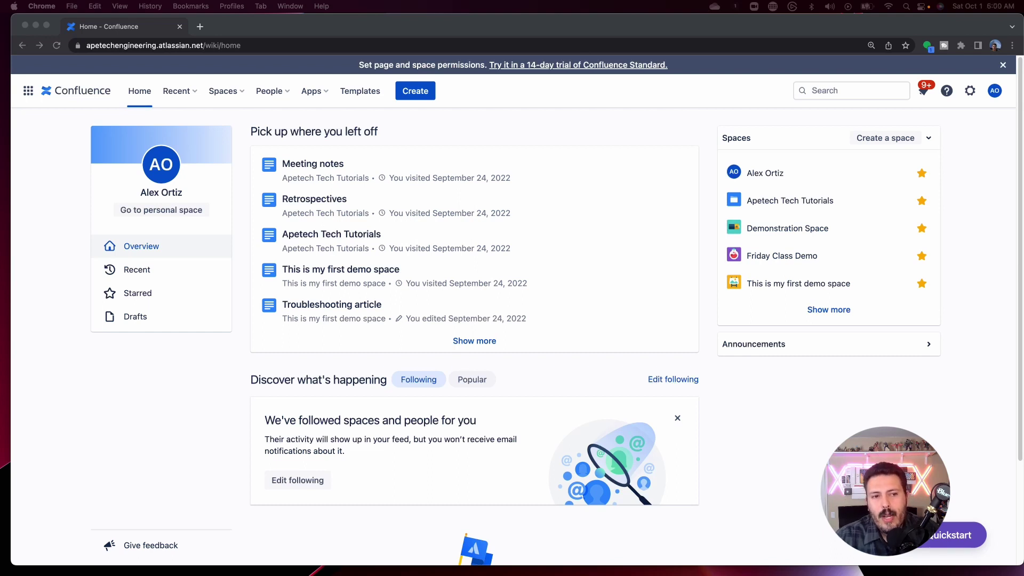
Open the Templates gallery from the top bar, showing the Retrospective template preview.
{"action": "left_click", "coordinate": [360, 91]}
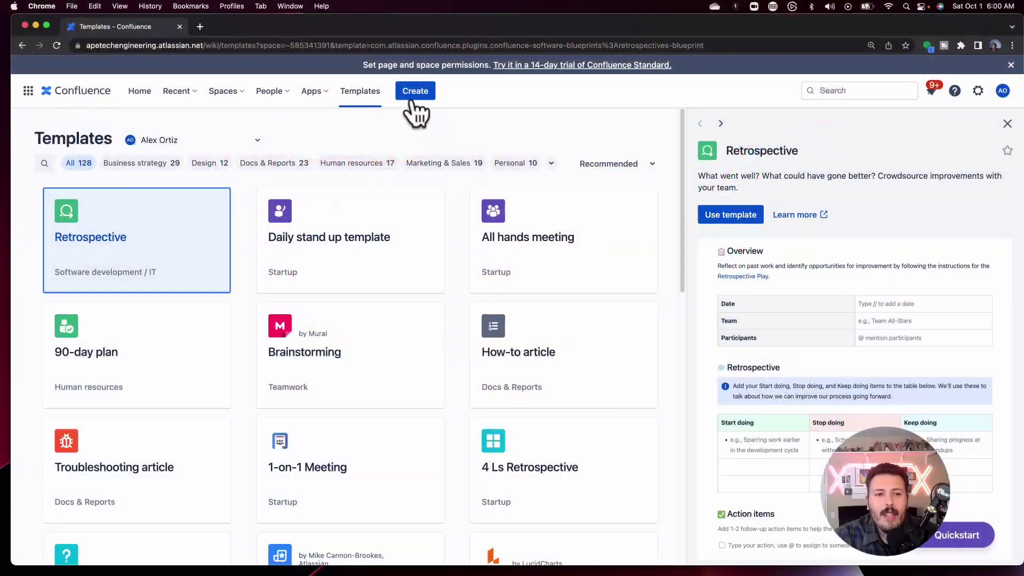
Start a new blank page and scroll through the template previews in the editor's Templates panel.
{"action": "left_click", "coordinate": [412, 97]}
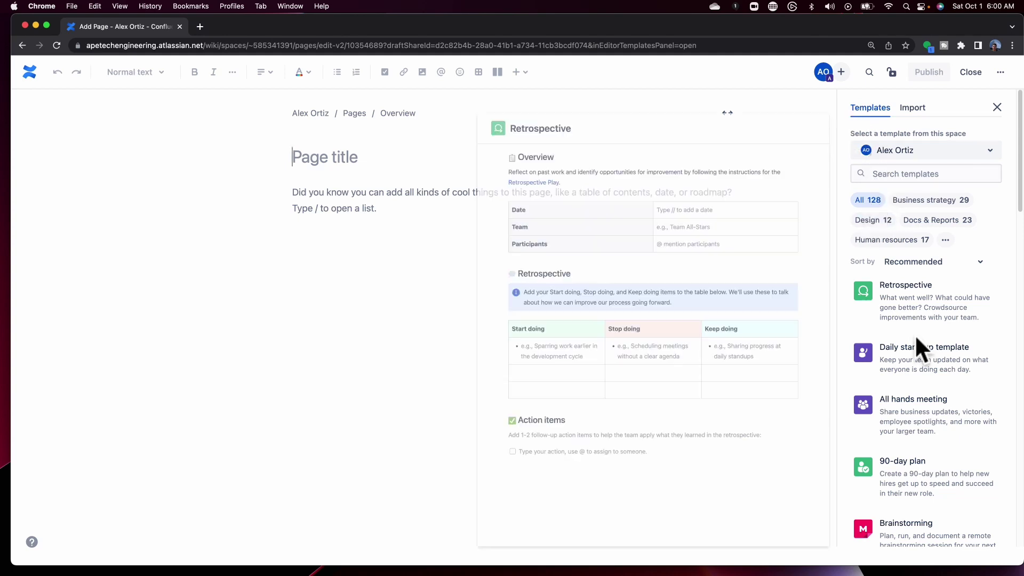
{"action": "scroll", "coordinate": [916, 392], "scroll_direction": "down", "scroll_amount": 2}
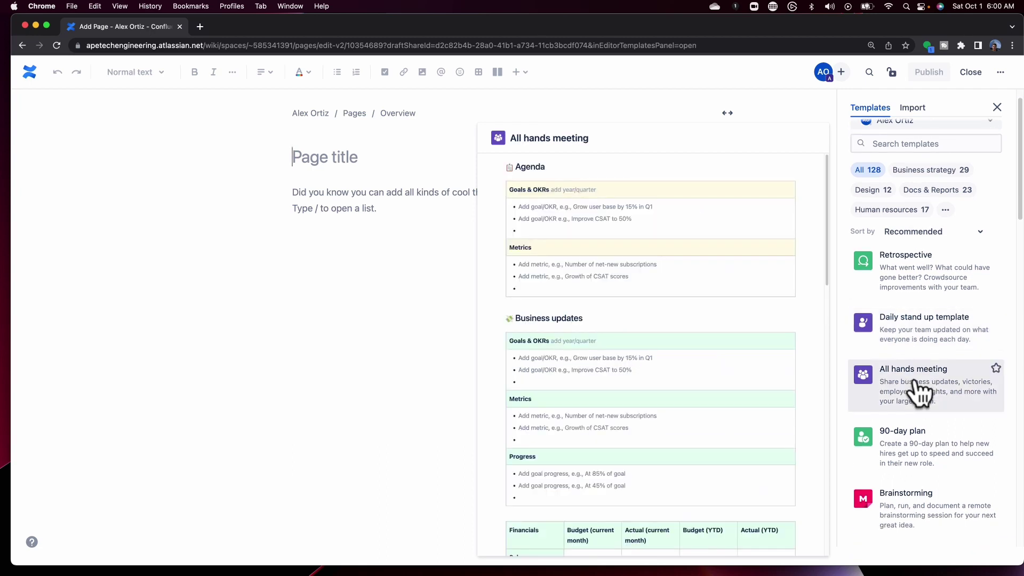
{"action": "scroll", "coordinate": [920, 392], "scroll_direction": "down", "scroll_amount": 4}
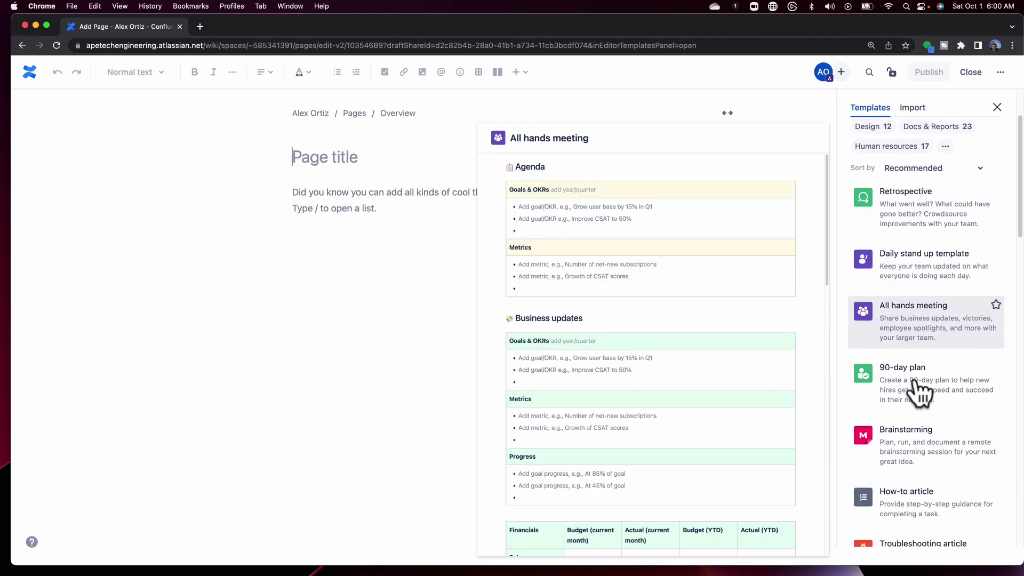
{"action": "scroll", "coordinate": [919, 391], "scroll_direction": "down", "scroll_amount": 6}
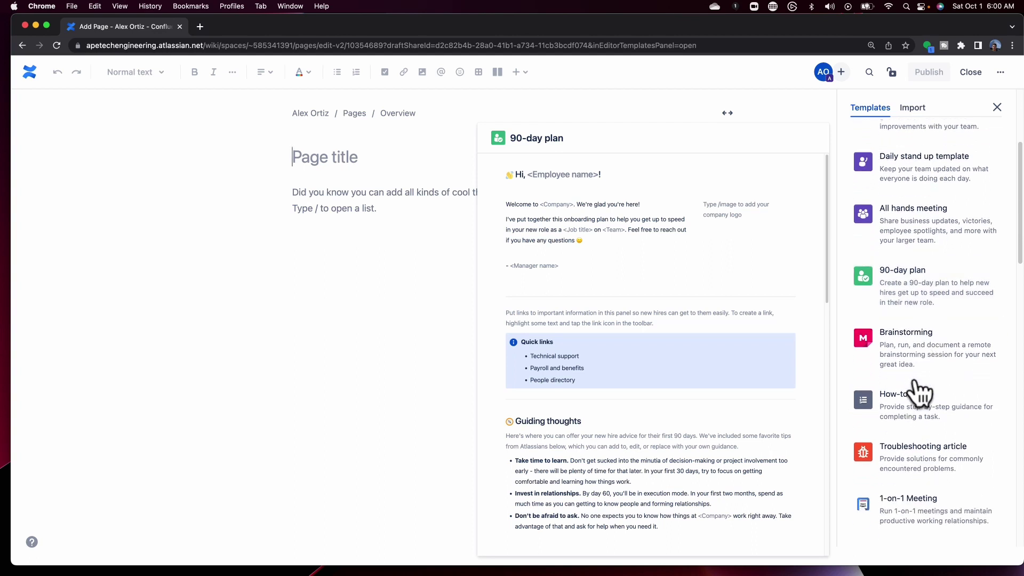
{"action": "scroll", "coordinate": [913, 376], "scroll_direction": "down", "scroll_amount": 3}
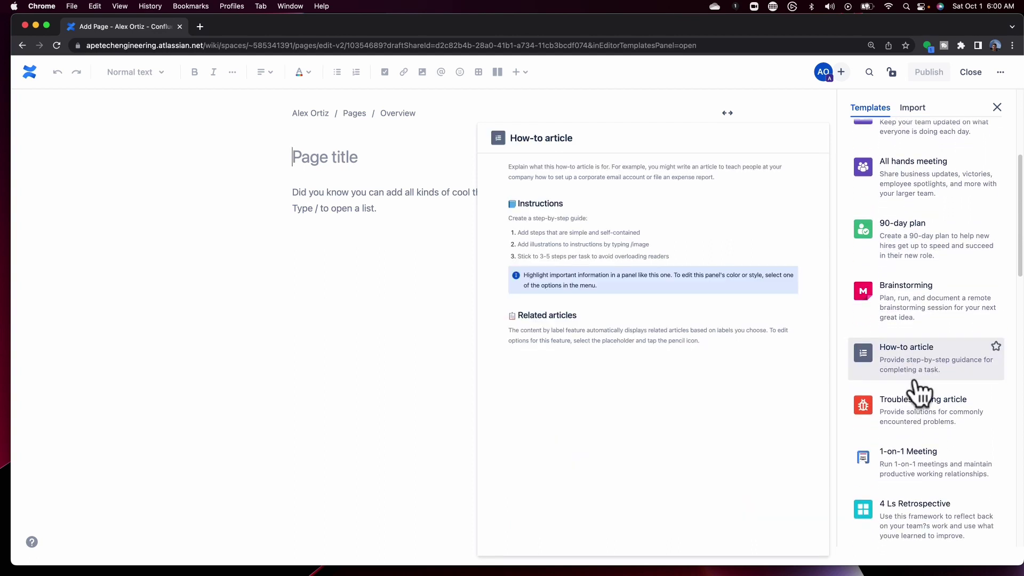
{"action": "scroll", "coordinate": [918, 393], "scroll_direction": "down", "scroll_amount": 4}
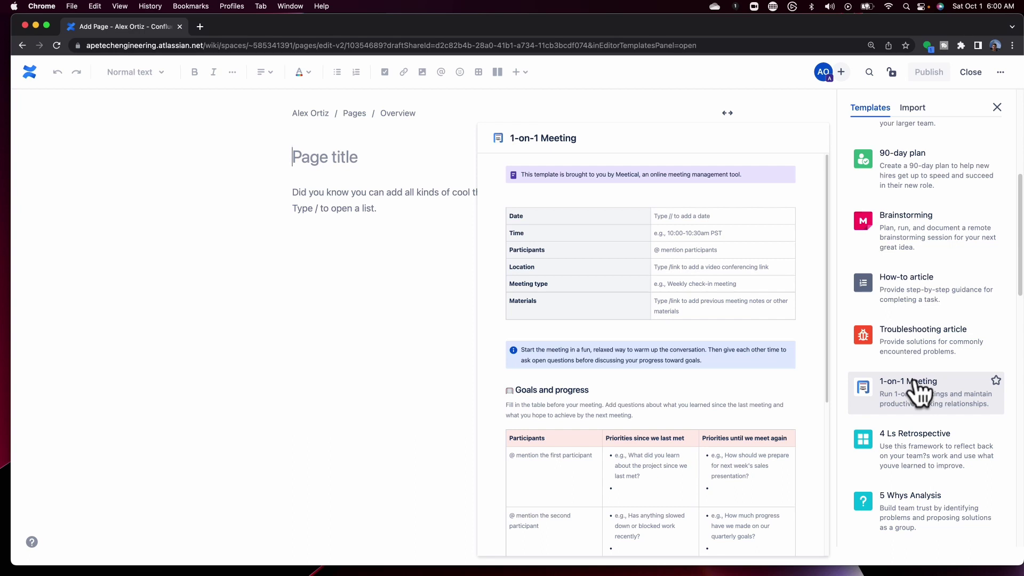
{"action": "scroll", "coordinate": [918, 393], "scroll_direction": "down", "scroll_amount": 5}
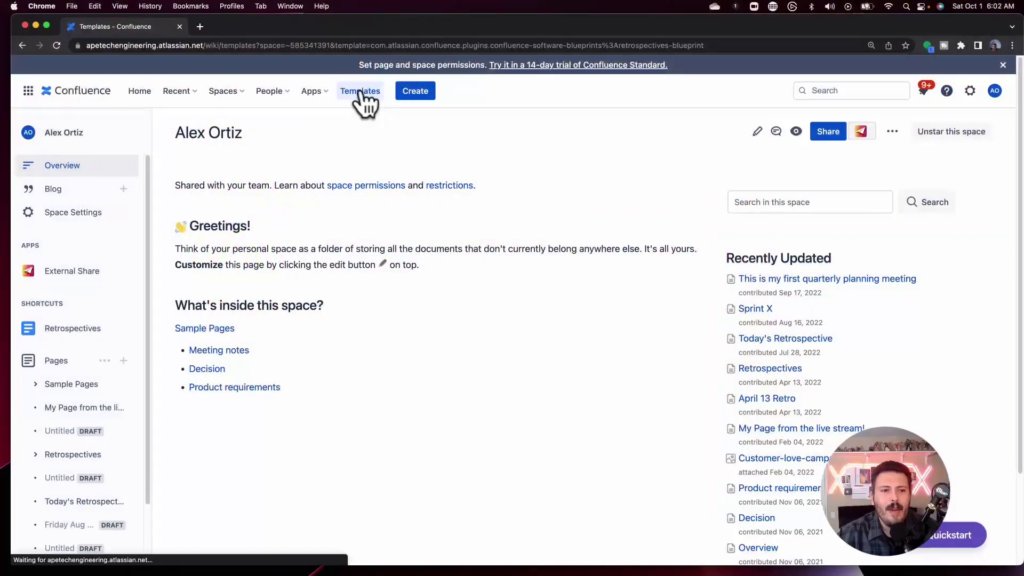
Return to the Templates gallery and expand the category chips to list Productivity, Project planning, Startup and Teamwork.
{"action": "left_click", "coordinate": [360, 94]}
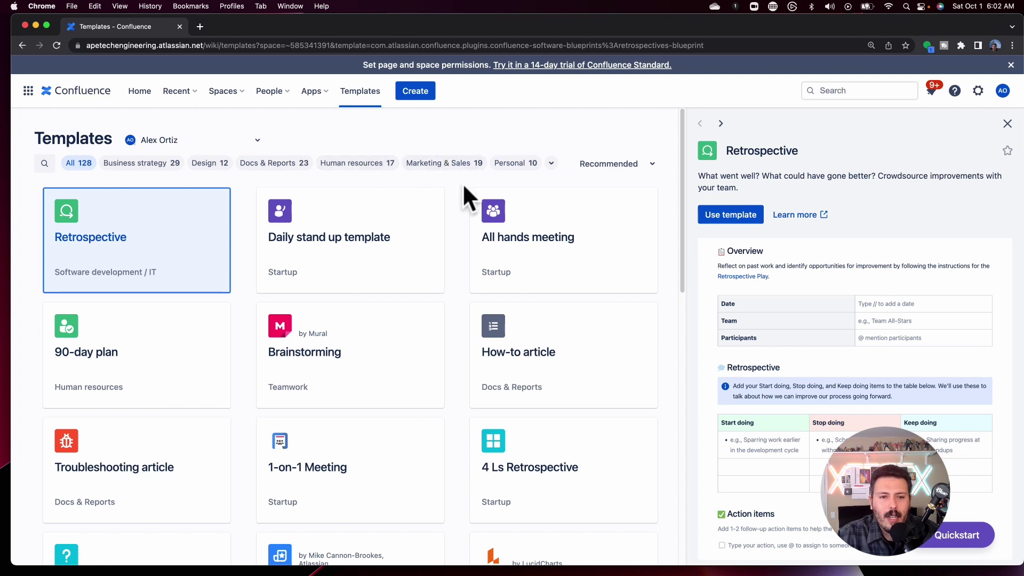
{"action": "left_click", "coordinate": [552, 163]}
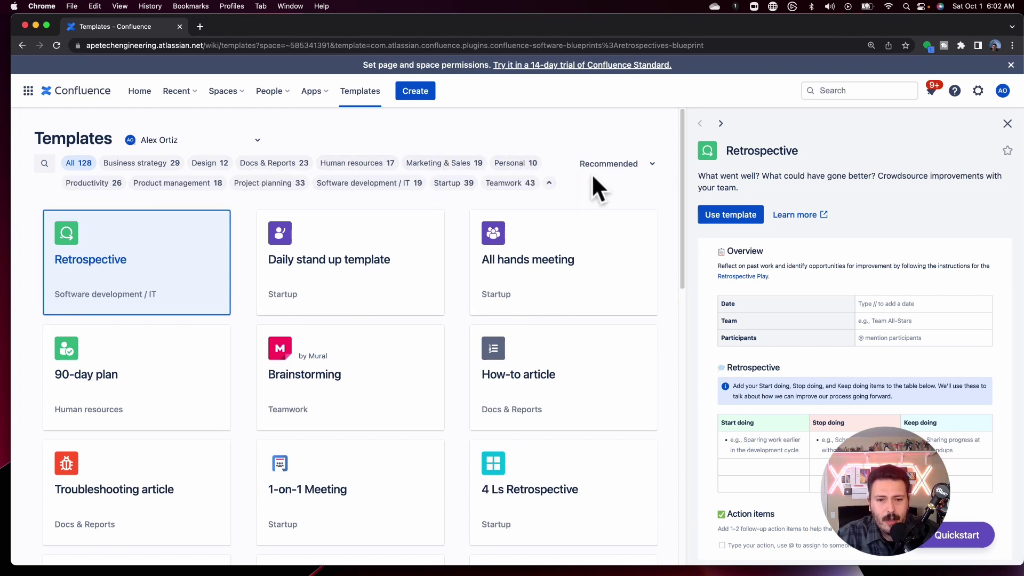
{"action": "scroll", "coordinate": [592, 176], "scroll_direction": "down", "scroll_amount": 1}
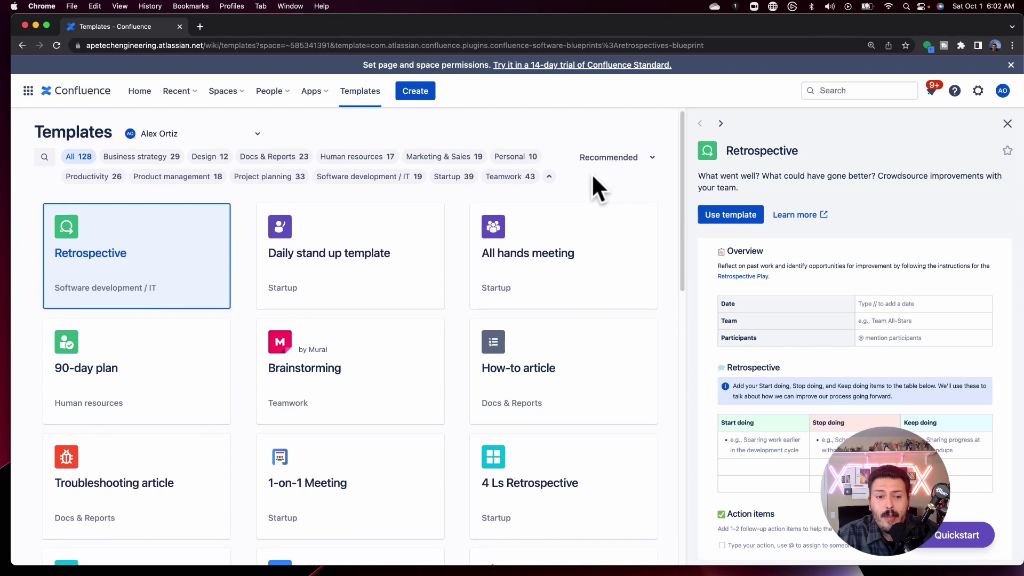
{"action": "scroll", "coordinate": [591, 174], "scroll_direction": "down", "scroll_amount": 3}
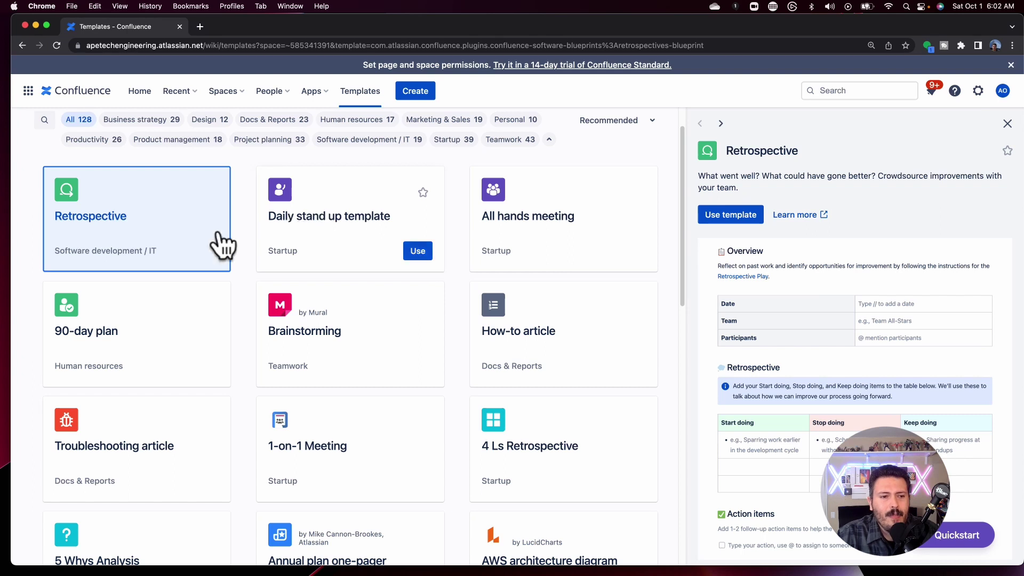
Preview the Daily stand up template's priorities, progress and problems tables.
{"action": "left_click", "coordinate": [403, 208]}
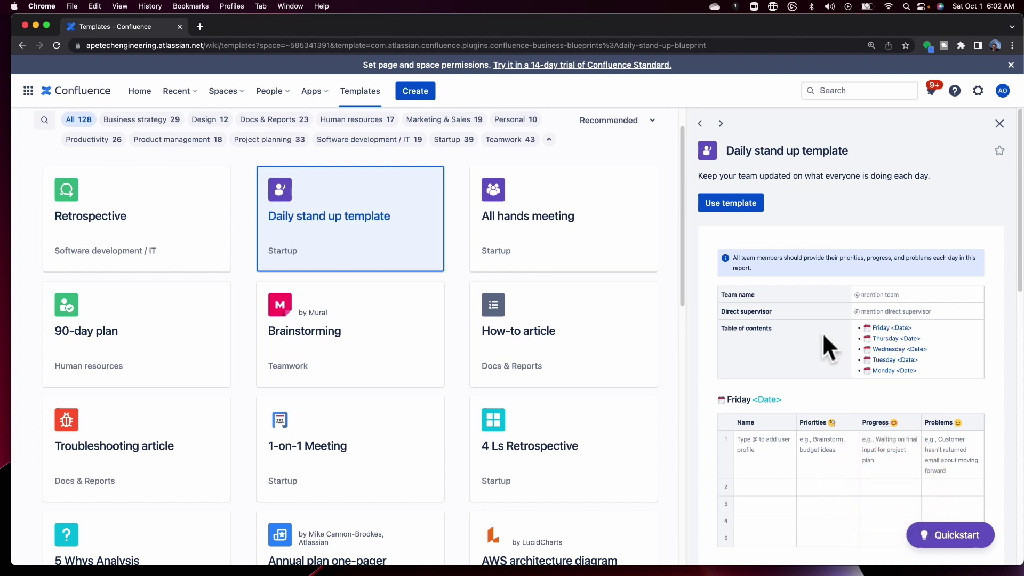
{"action": "scroll", "coordinate": [847, 322], "scroll_direction": "down", "scroll_amount": 2}
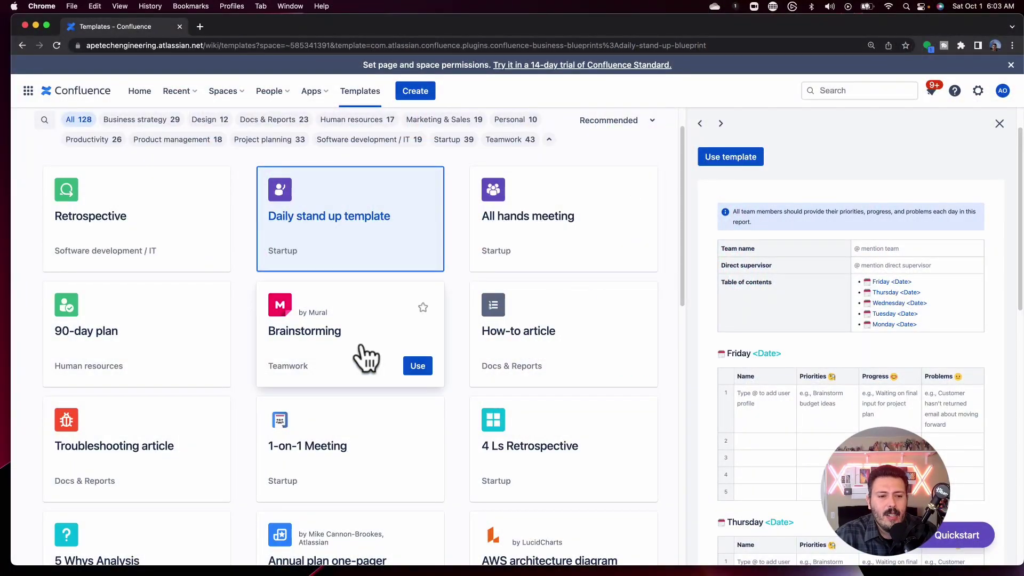
Preview the Brainstorming by Mural template through its planning, pre-work, agenda and outcomes sections.
{"action": "scroll", "coordinate": [352, 347], "scroll_direction": "down", "scroll_amount": 1}
{"action": "left_click", "coordinate": [337, 335]}
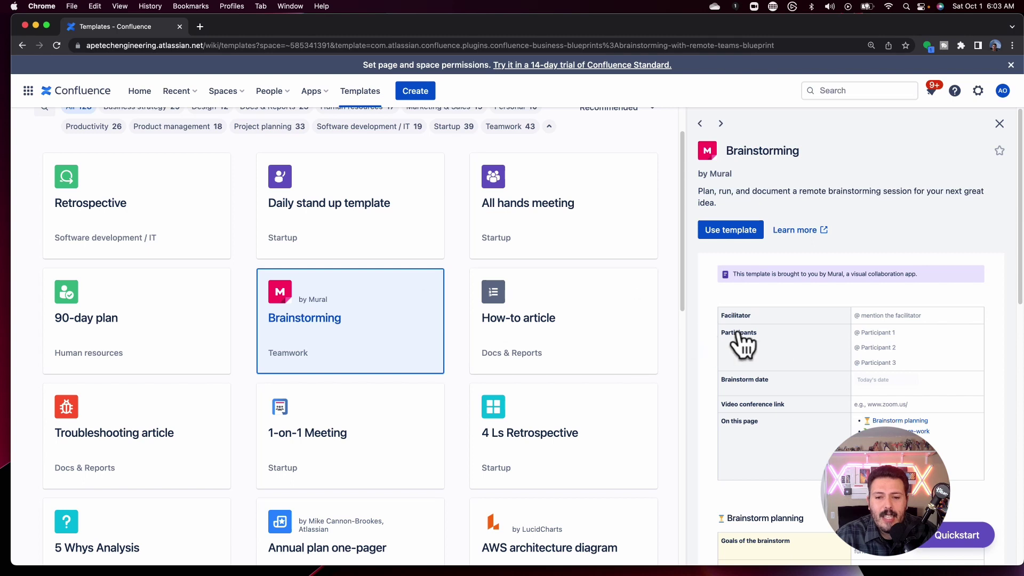
{"action": "scroll", "coordinate": [797, 343], "scroll_direction": "down", "scroll_amount": 5}
{"action": "scroll", "coordinate": [794, 333], "scroll_direction": "down", "scroll_amount": 4}
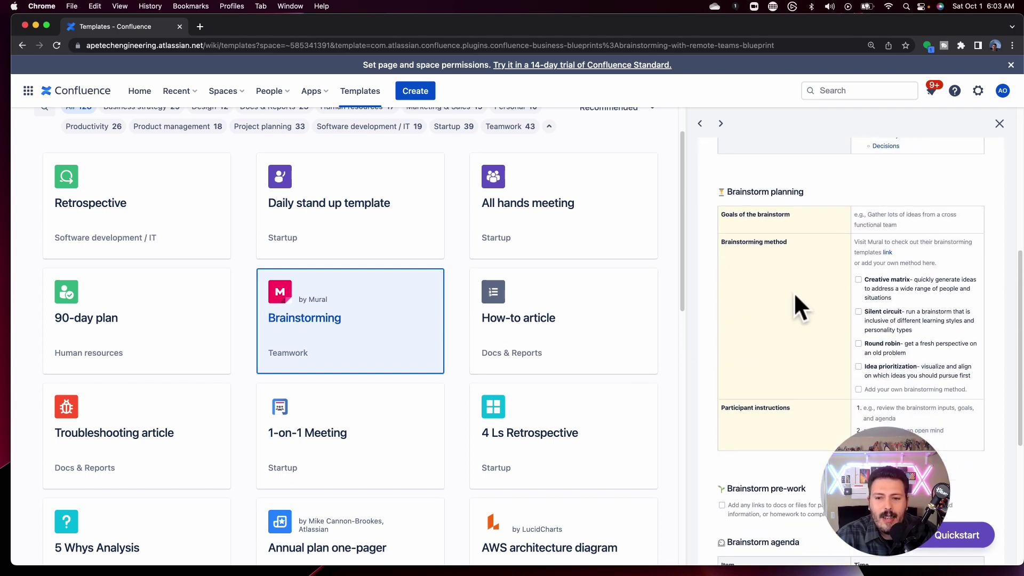
{"action": "scroll", "coordinate": [794, 298], "scroll_direction": "down", "scroll_amount": 2}
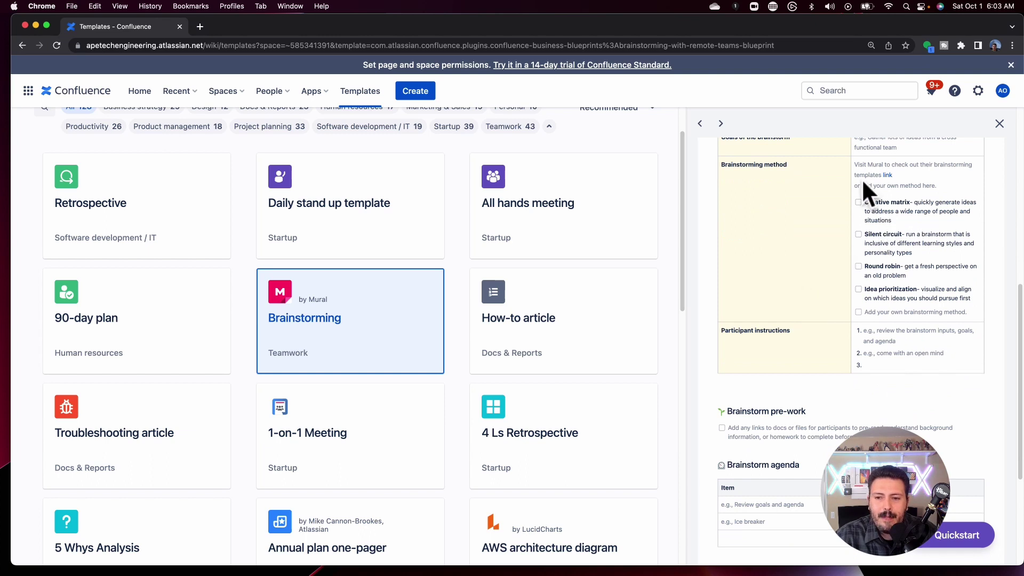
{"action": "scroll", "coordinate": [859, 206], "scroll_direction": "up", "scroll_amount": 1}
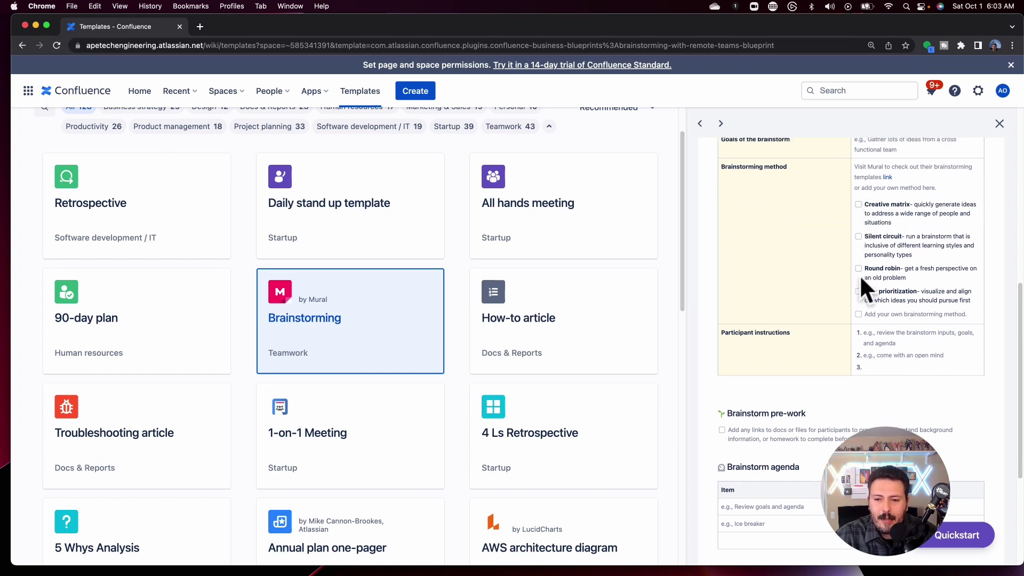
{"action": "scroll", "coordinate": [857, 308], "scroll_direction": "down", "scroll_amount": 1}
{"action": "scroll", "coordinate": [861, 315], "scroll_direction": "down", "scroll_amount": 3}
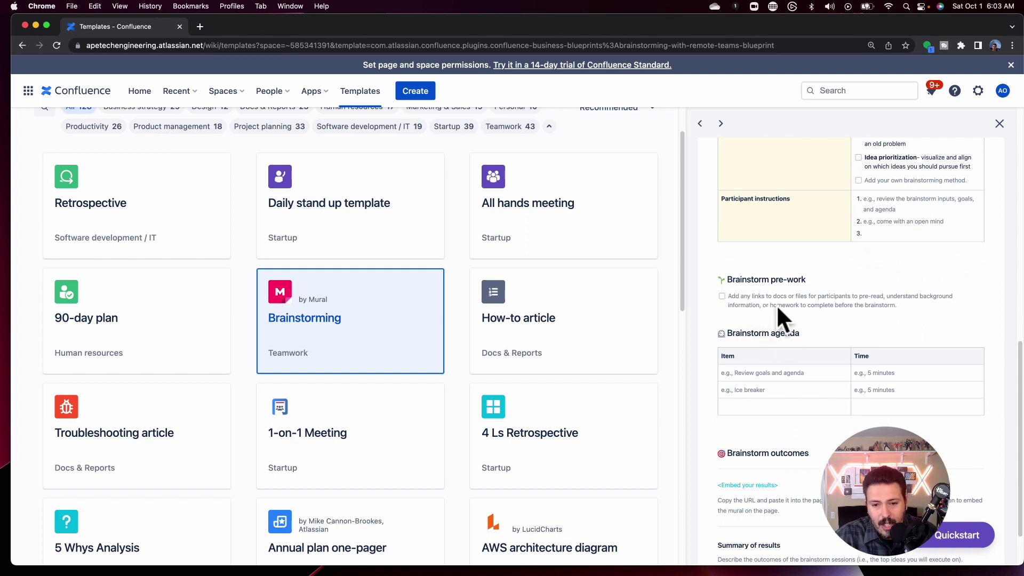
{"action": "scroll", "coordinate": [777, 318], "scroll_direction": "down", "scroll_amount": 2}
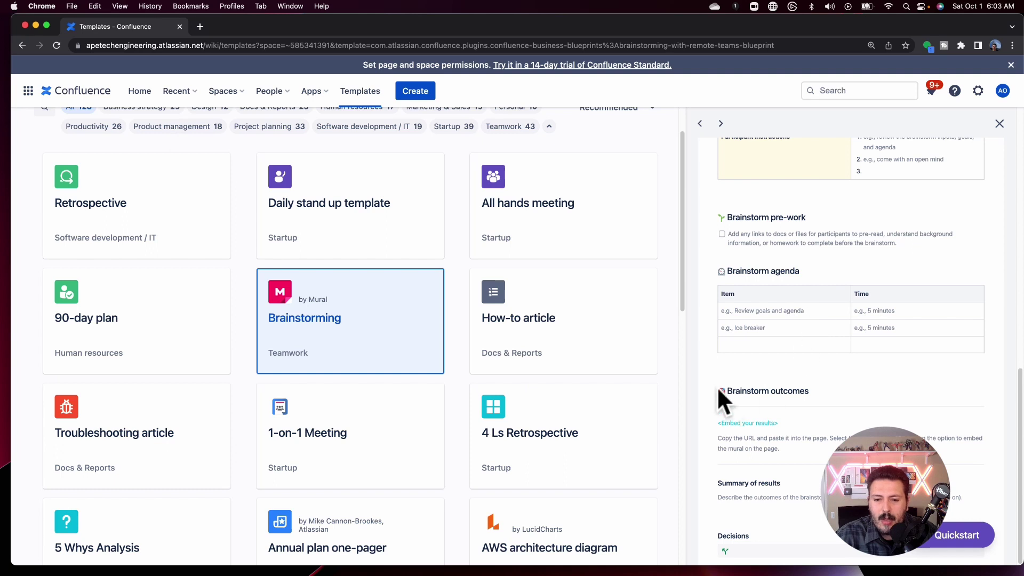
Preview the Troubleshooting article, then the 5 Whys Analysis template's problem, whys and solutions tables.
{"action": "left_click", "coordinate": [113, 431]}
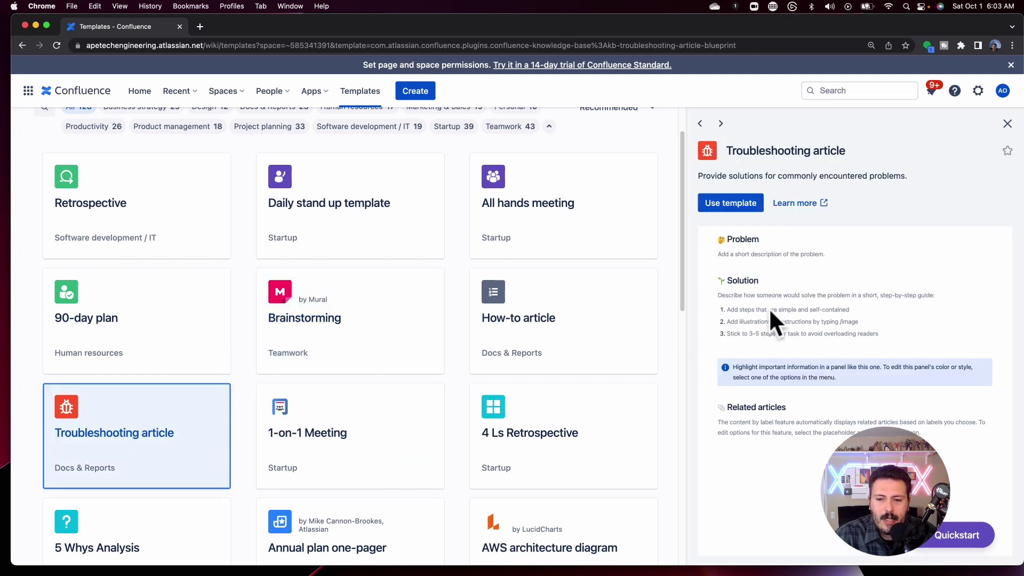
{"action": "scroll", "coordinate": [301, 427], "scroll_direction": "down", "scroll_amount": 3}
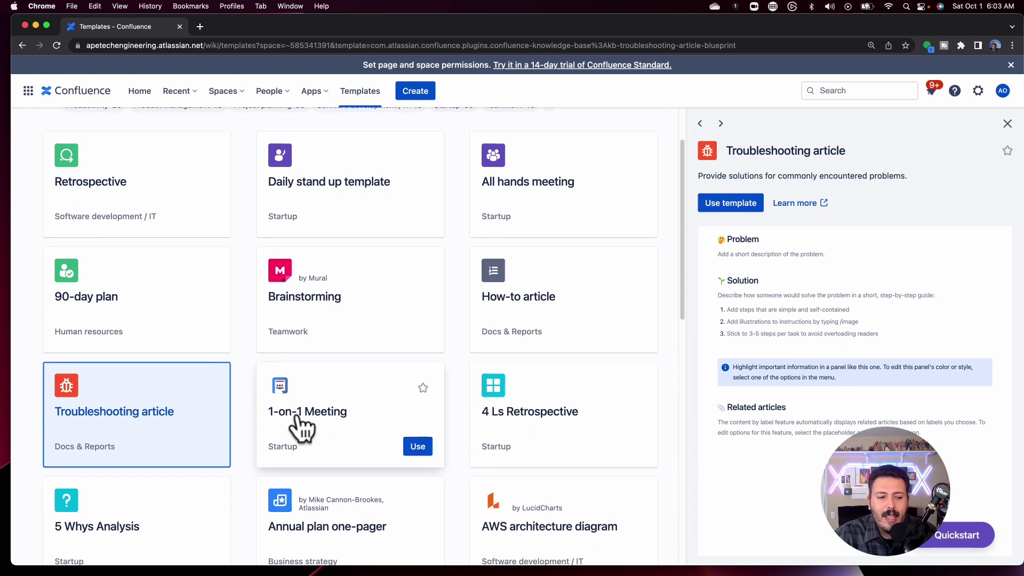
{"action": "left_click", "coordinate": [105, 490]}
{"action": "scroll", "coordinate": [865, 407], "scroll_direction": "down", "scroll_amount": 3}
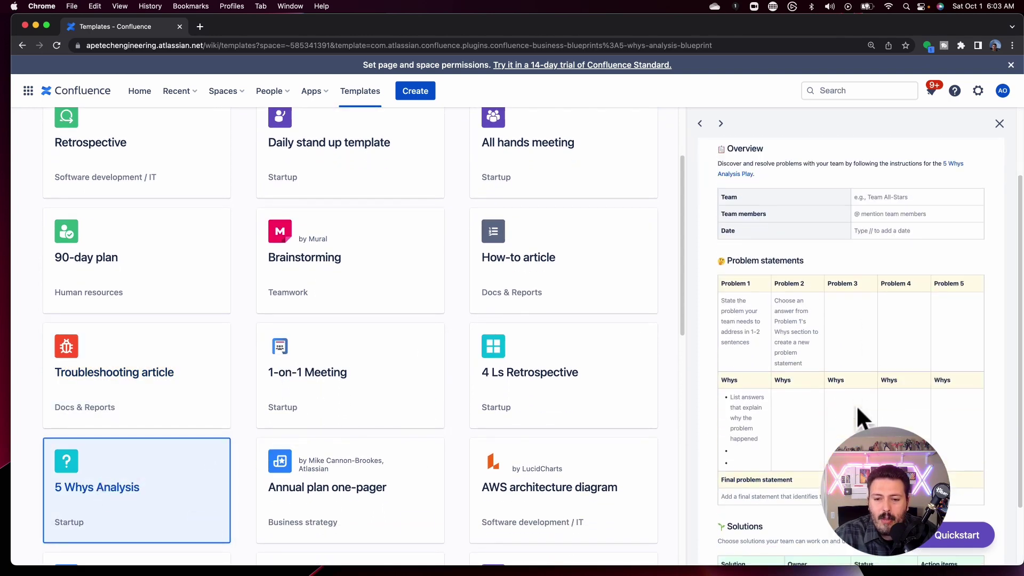
{"action": "scroll", "coordinate": [750, 267], "scroll_direction": "down", "scroll_amount": 1}
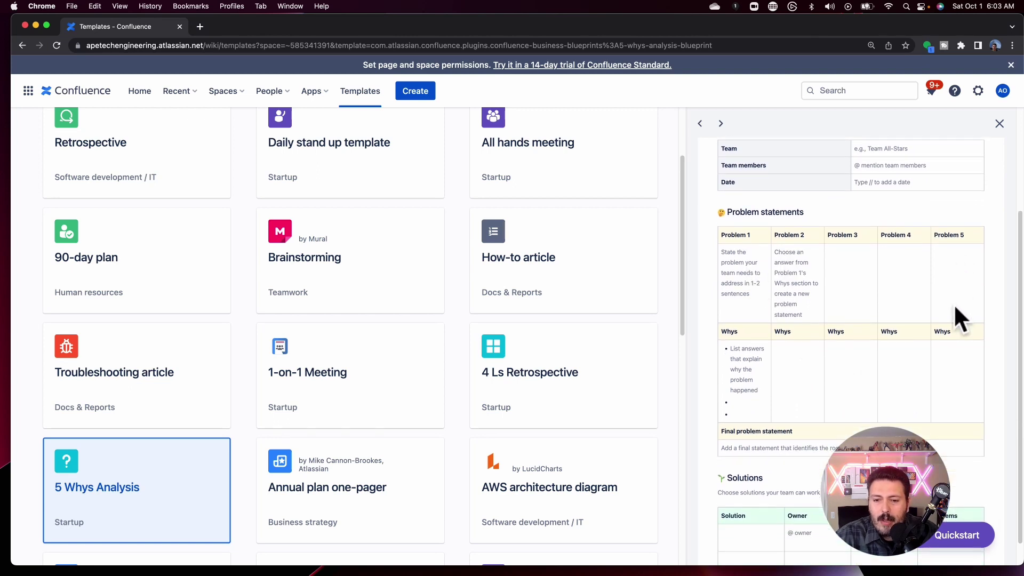
{"action": "scroll", "coordinate": [953, 303], "scroll_direction": "down", "scroll_amount": 1}
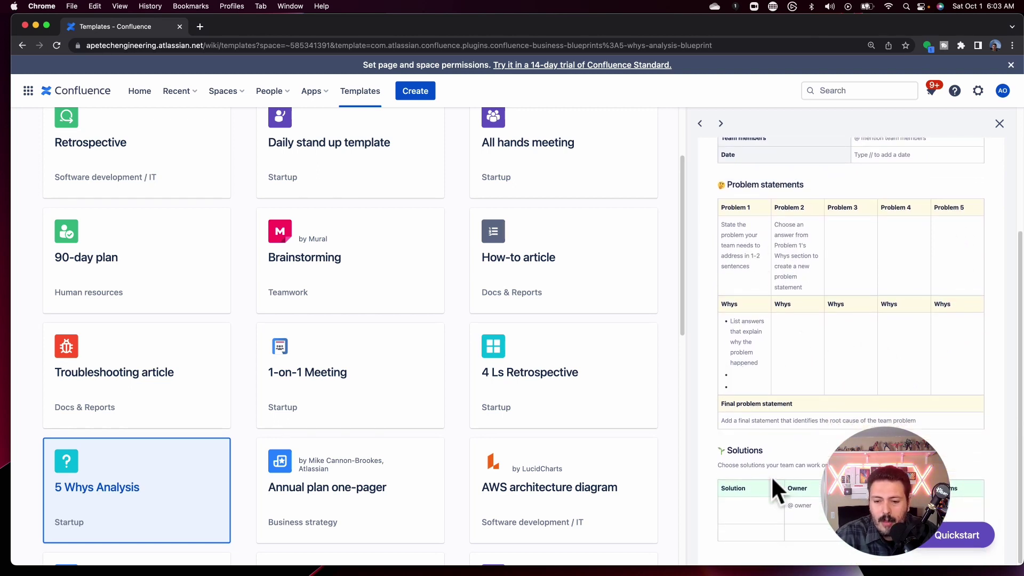
{"action": "scroll", "coordinate": [549, 418], "scroll_direction": "down", "scroll_amount": 1}
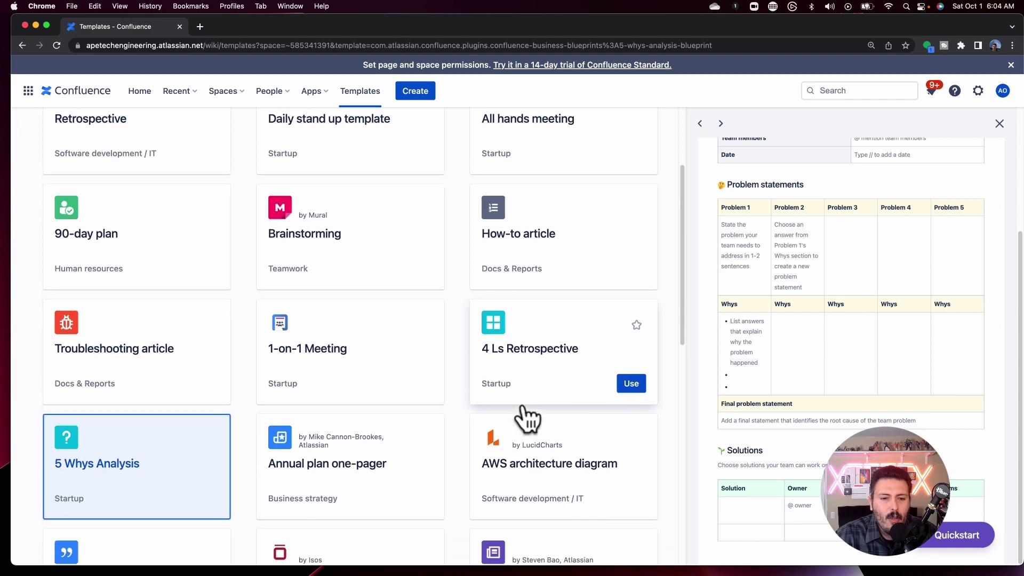
{"action": "scroll", "coordinate": [527, 419], "scroll_direction": "down", "scroll_amount": 2}
{"action": "scroll", "coordinate": [526, 419], "scroll_direction": "up", "scroll_amount": 5}
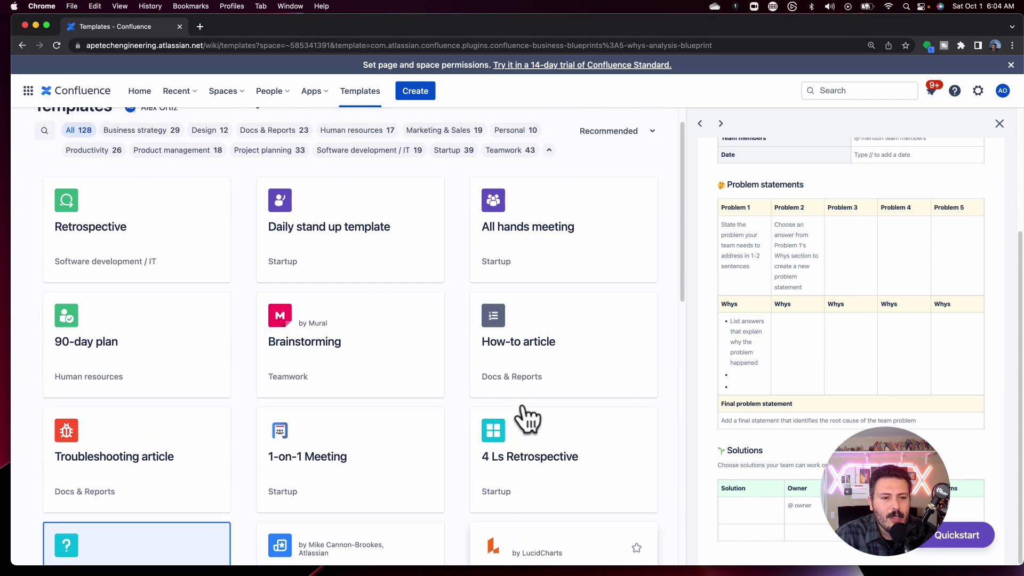
Preview the Daily stand up template and review its Friday and Thursday team tables.
{"action": "left_click", "coordinate": [365, 232]}
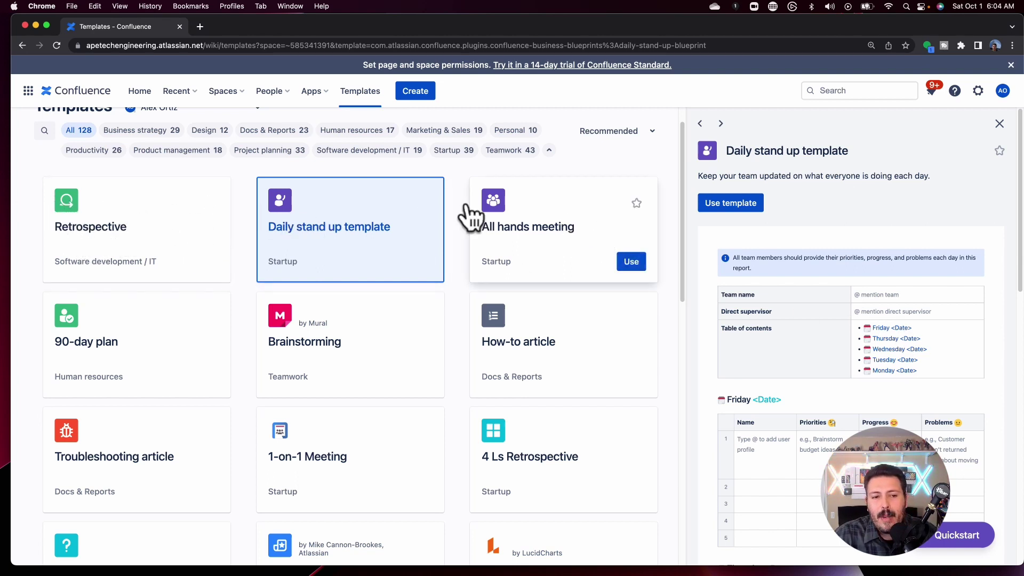
{"action": "scroll", "coordinate": [985, 251], "scroll_direction": "down", "scroll_amount": 3}
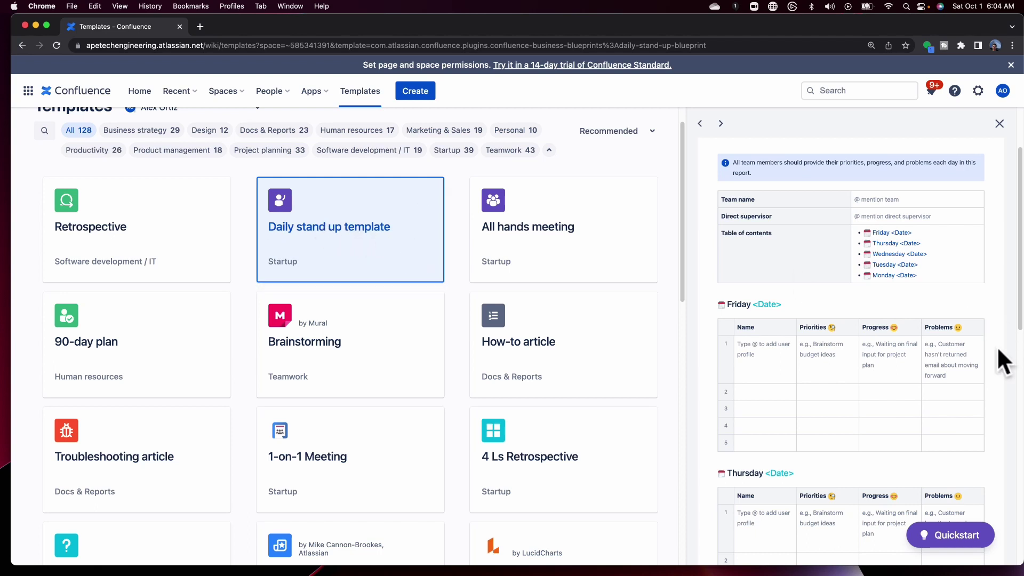
{"action": "scroll", "coordinate": [855, 349], "scroll_direction": "down", "scroll_amount": 3}
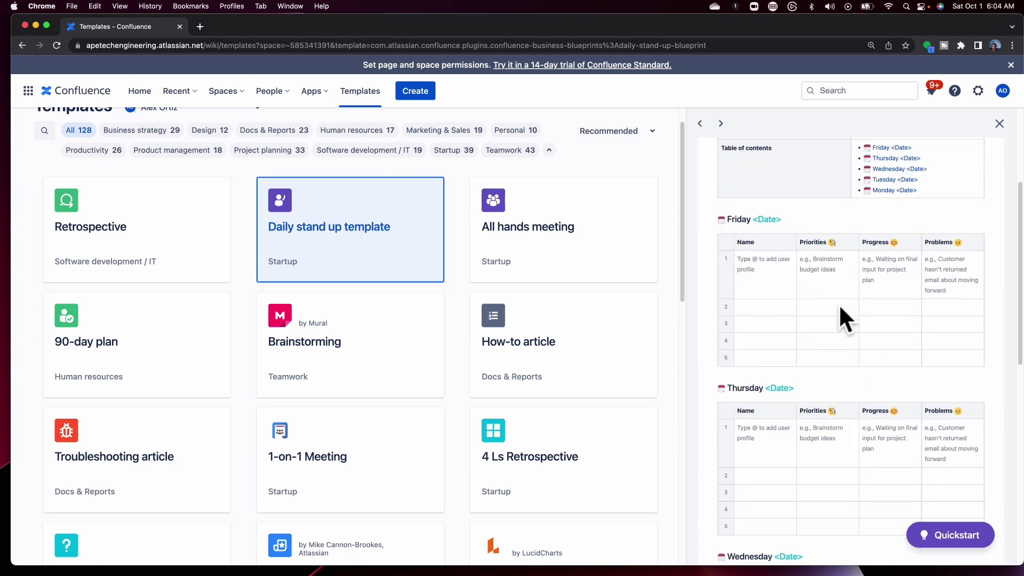
{"action": "scroll", "coordinate": [768, 244], "scroll_direction": "down", "scroll_amount": 1}
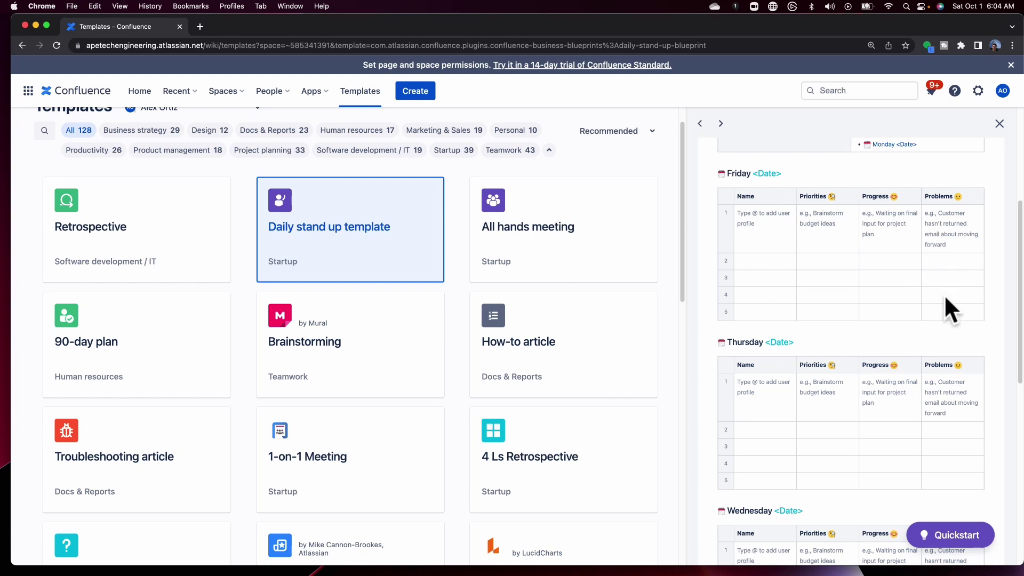
Create a new draft page from the Retrospective template.
{"action": "left_click", "coordinate": [165, 230]}
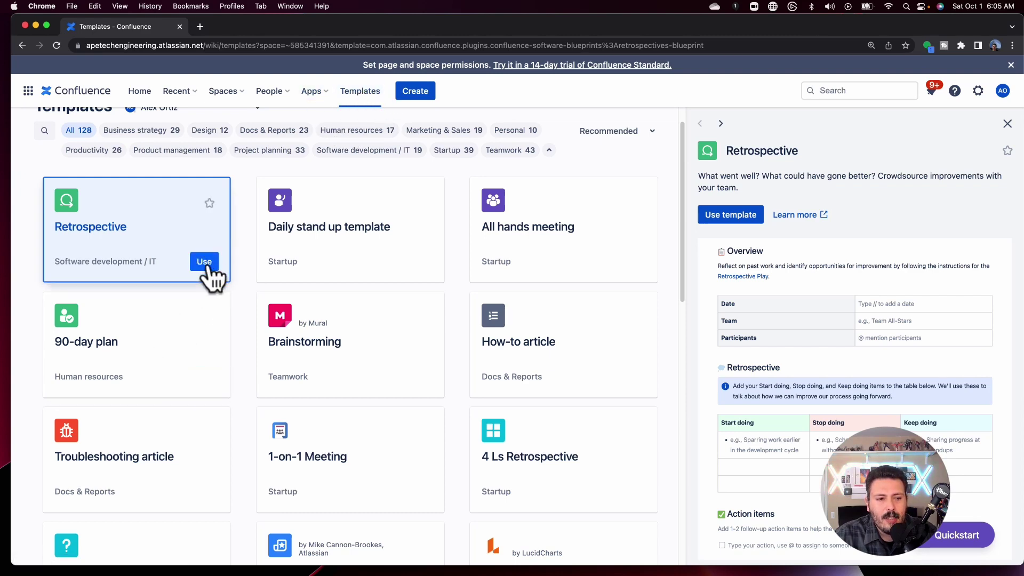
{"action": "left_click", "coordinate": [209, 266]}
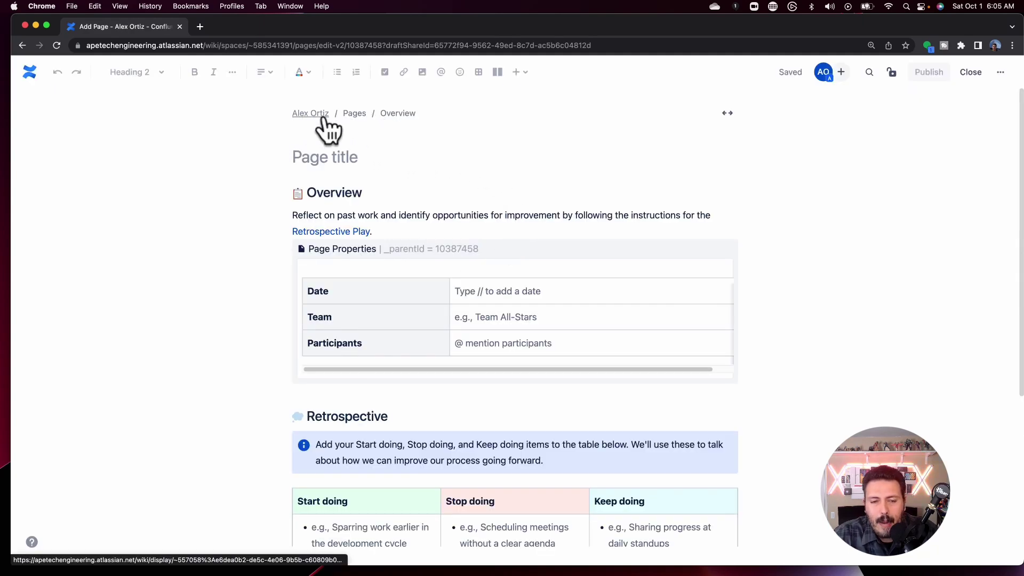
{"action": "scroll", "coordinate": [751, 288], "scroll_direction": "down", "scroll_amount": 2}
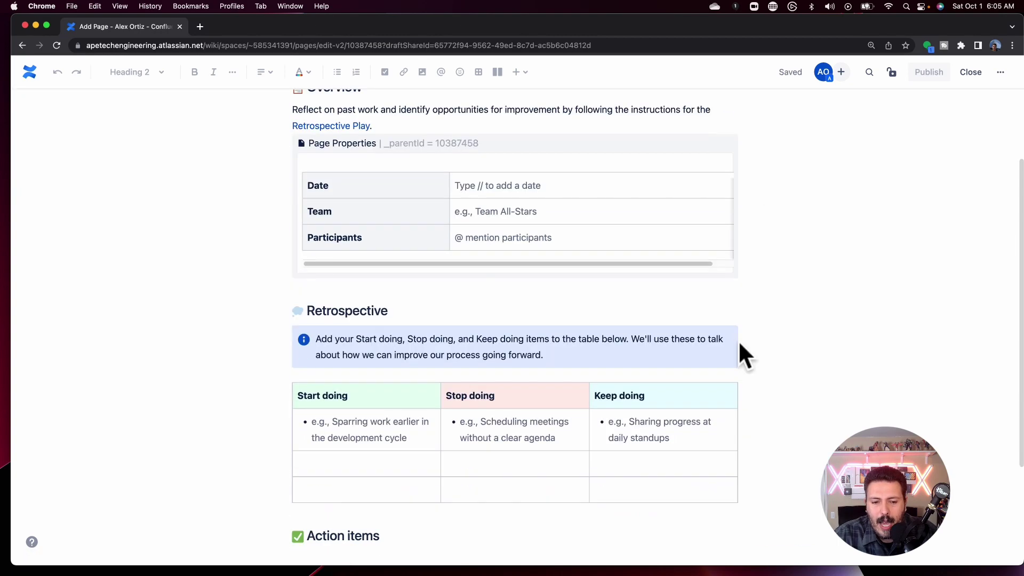
{"action": "scroll", "coordinate": [722, 315], "scroll_direction": "up", "scroll_amount": 2}
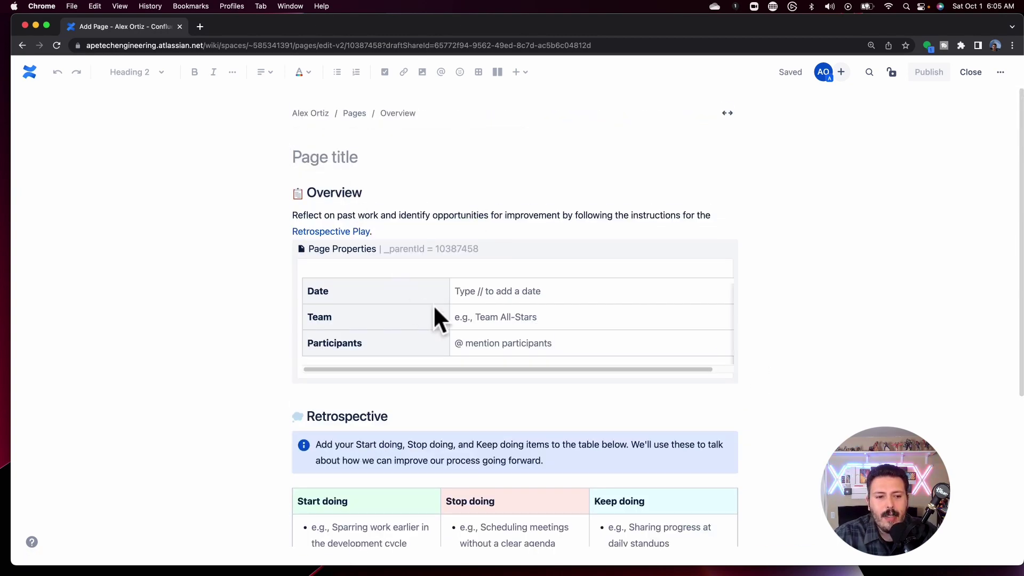
Place the cursor in the Date cell of the new page's properties table.
{"action": "left_click", "coordinate": [497, 288]}
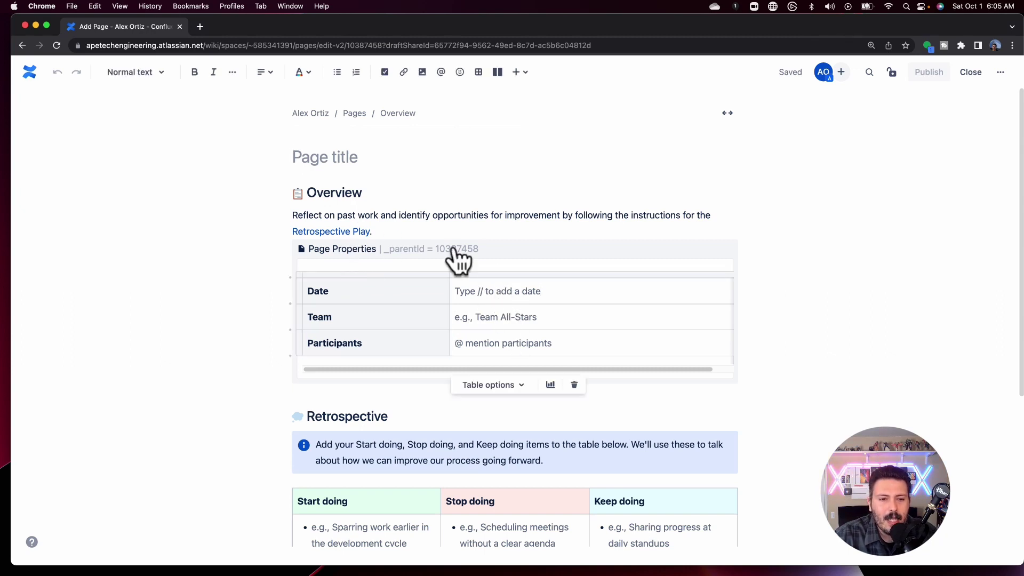
{"action": "scroll", "coordinate": [481, 299], "scroll_direction": "down", "scroll_amount": 3}
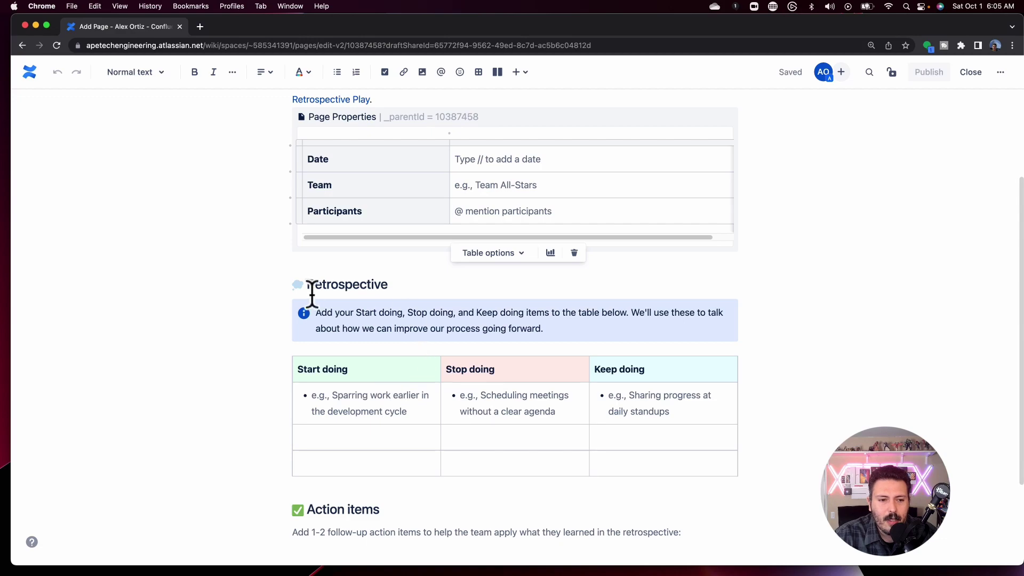
{"action": "scroll", "coordinate": [315, 290], "scroll_direction": "down", "scroll_amount": 2}
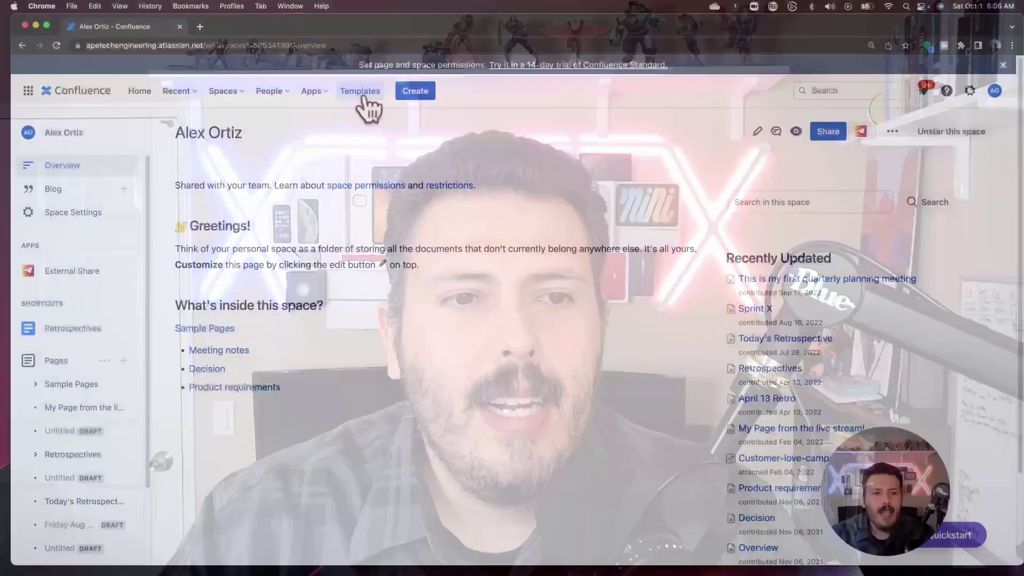
Reopen the Templates gallery and preview the Design component and Dependency Mapping templates.
{"action": "left_click", "coordinate": [359, 91]}
{"action": "scroll", "coordinate": [435, 398], "scroll_direction": "down", "scroll_amount": 10}
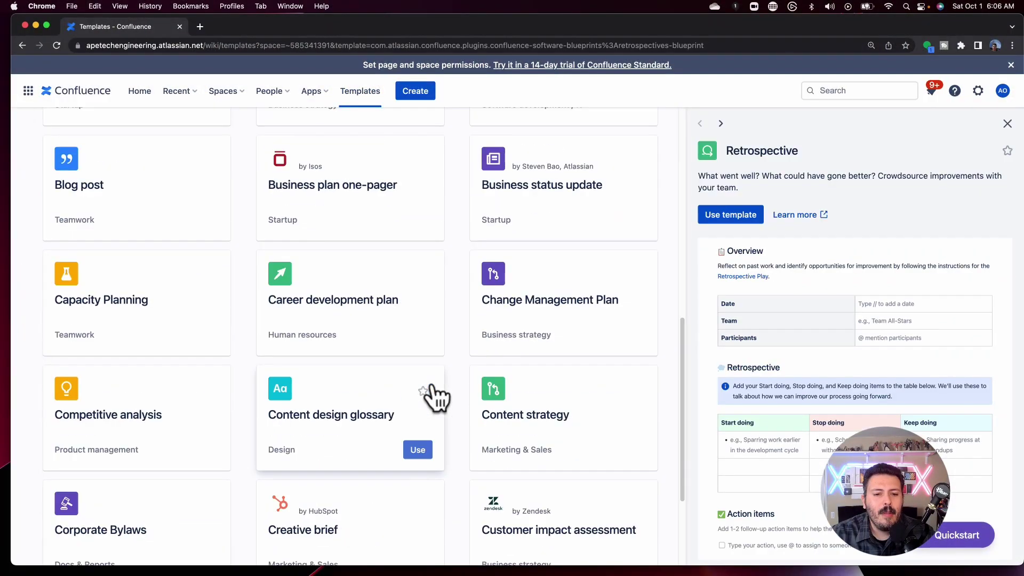
{"action": "scroll", "coordinate": [435, 398], "scroll_direction": "down", "scroll_amount": 8}
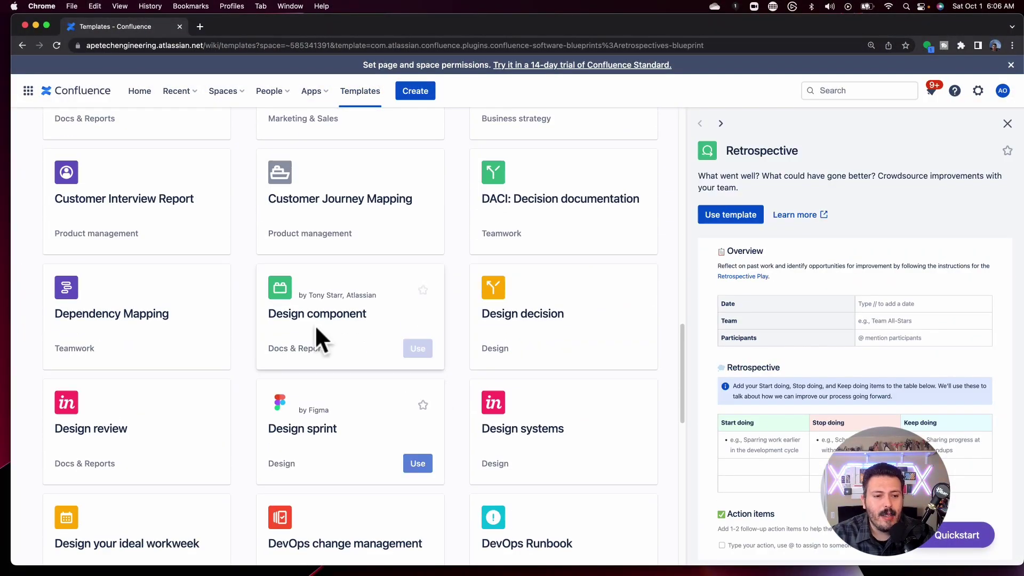
{"action": "left_click", "coordinate": [327, 325]}
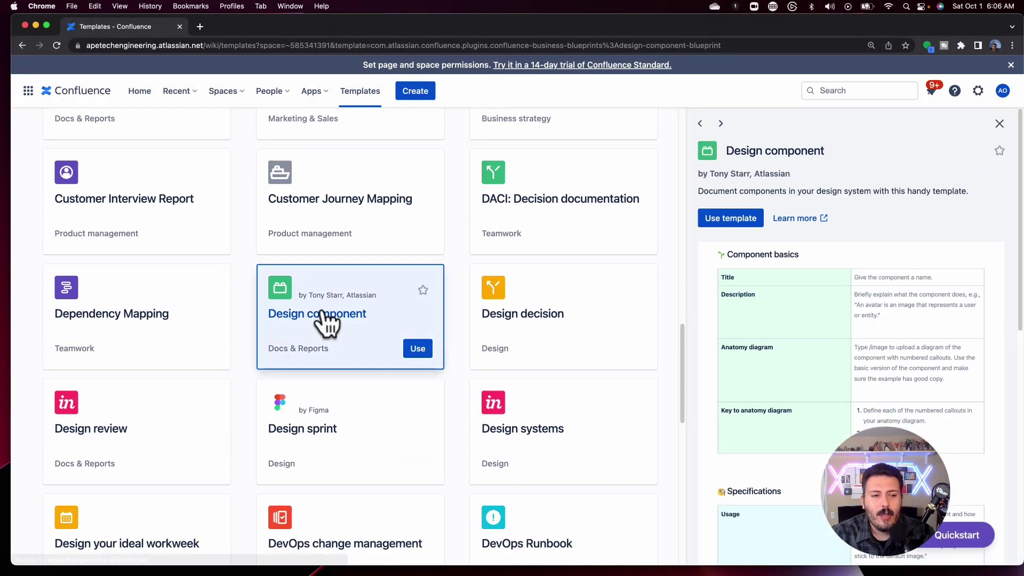
{"action": "left_click", "coordinate": [144, 315]}
{"action": "scroll", "coordinate": [151, 323], "scroll_direction": "down", "scroll_amount": 8}
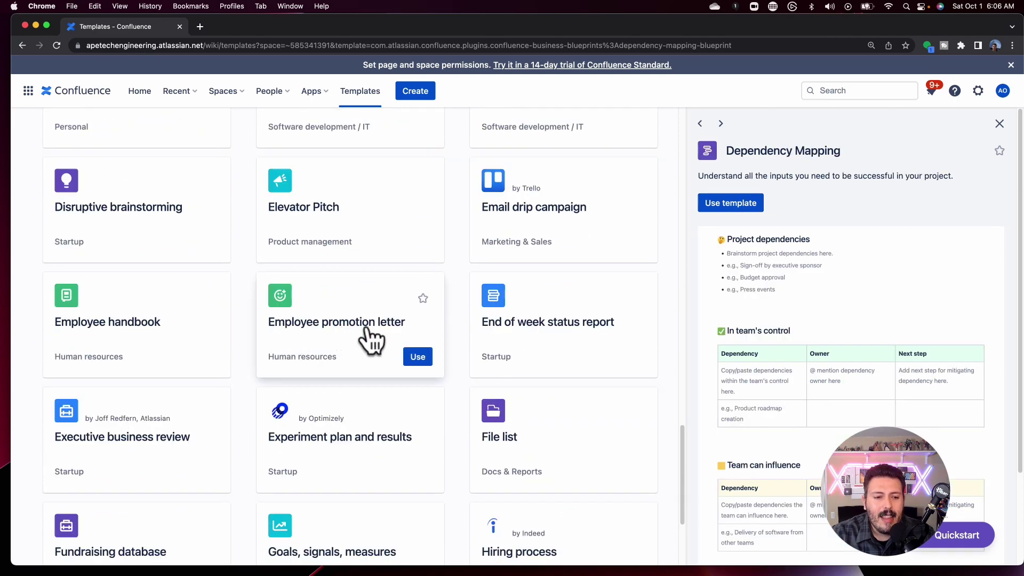
Preview the Elevator Pitch, Employee promotion letter and Goals, signals, measures templates.
{"action": "left_click", "coordinate": [347, 226]}
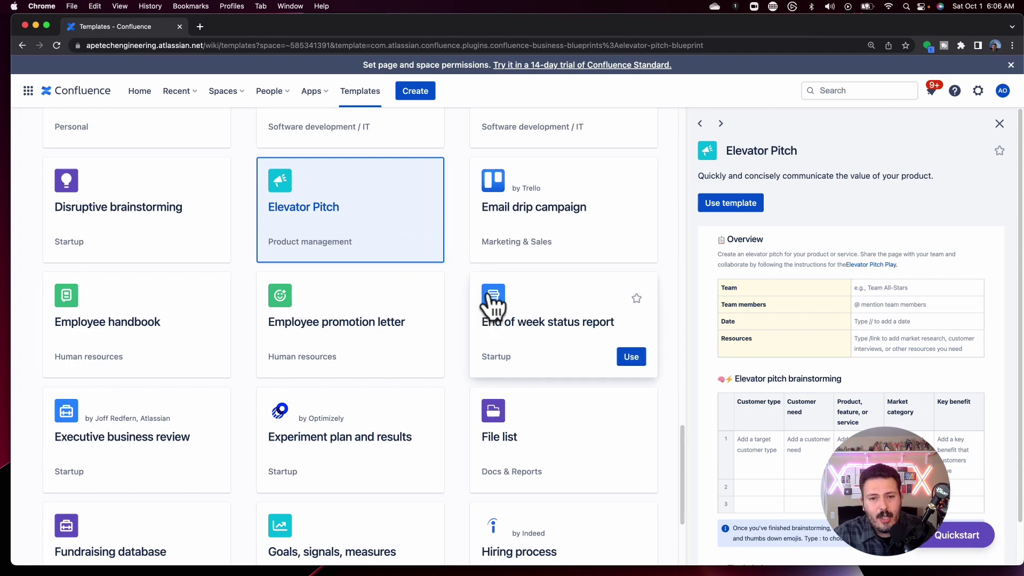
{"action": "left_click", "coordinate": [323, 321]}
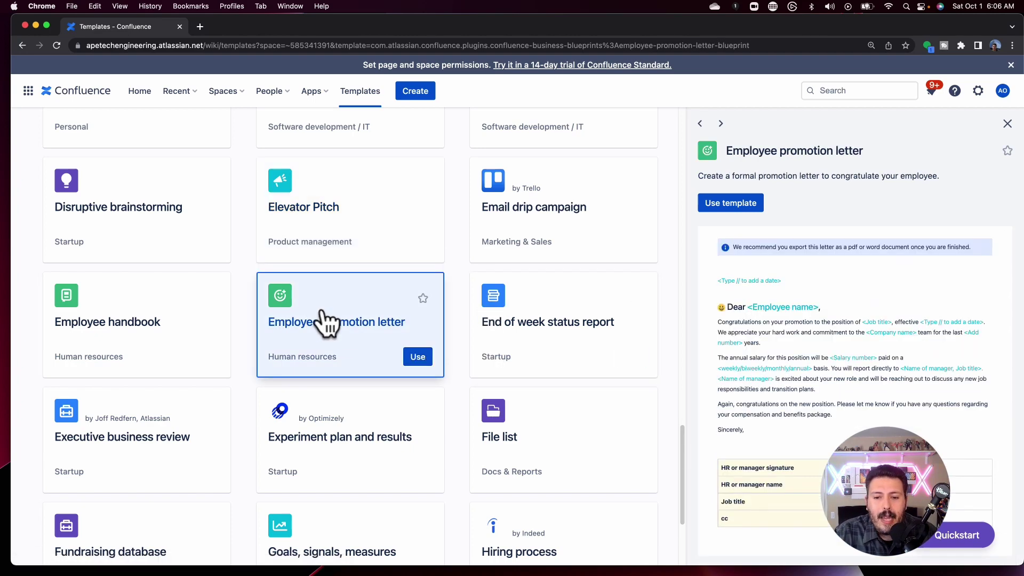
{"action": "scroll", "coordinate": [330, 341], "scroll_direction": "down", "scroll_amount": 3}
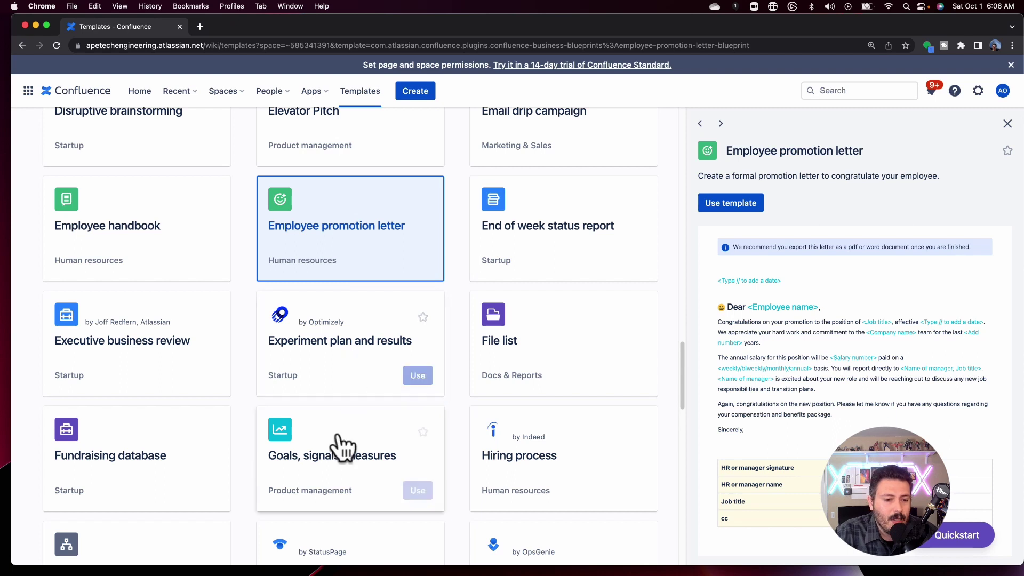
{"action": "scroll", "coordinate": [345, 447], "scroll_direction": "down", "scroll_amount": 1}
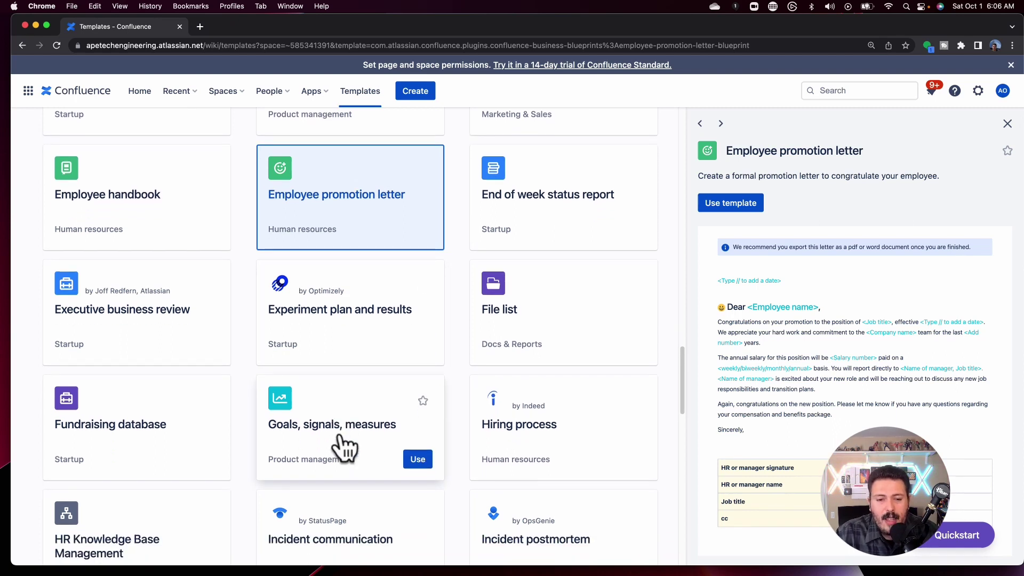
{"action": "left_click", "coordinate": [340, 436]}
Preview the File list, Incident postmortem and Invoice templates in turn.
{"action": "left_click", "coordinate": [629, 323]}
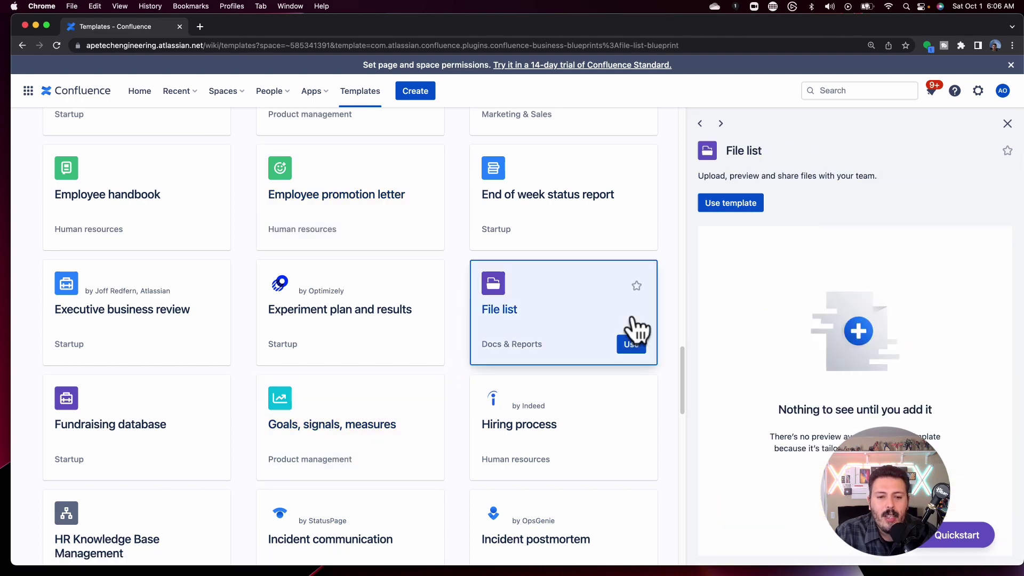
{"action": "scroll", "coordinate": [599, 325], "scroll_direction": "down", "scroll_amount": 5}
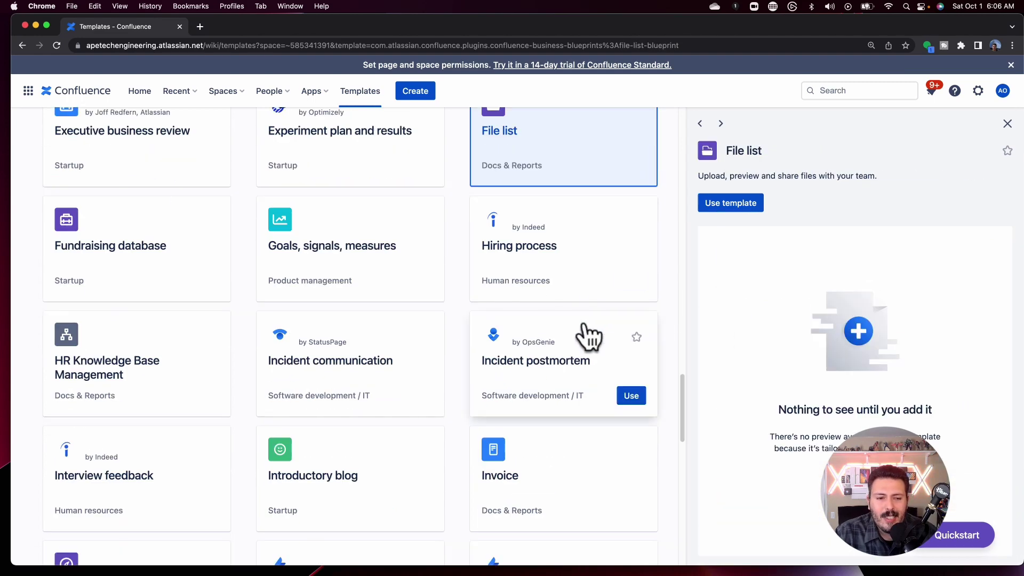
{"action": "left_click", "coordinate": [573, 364]}
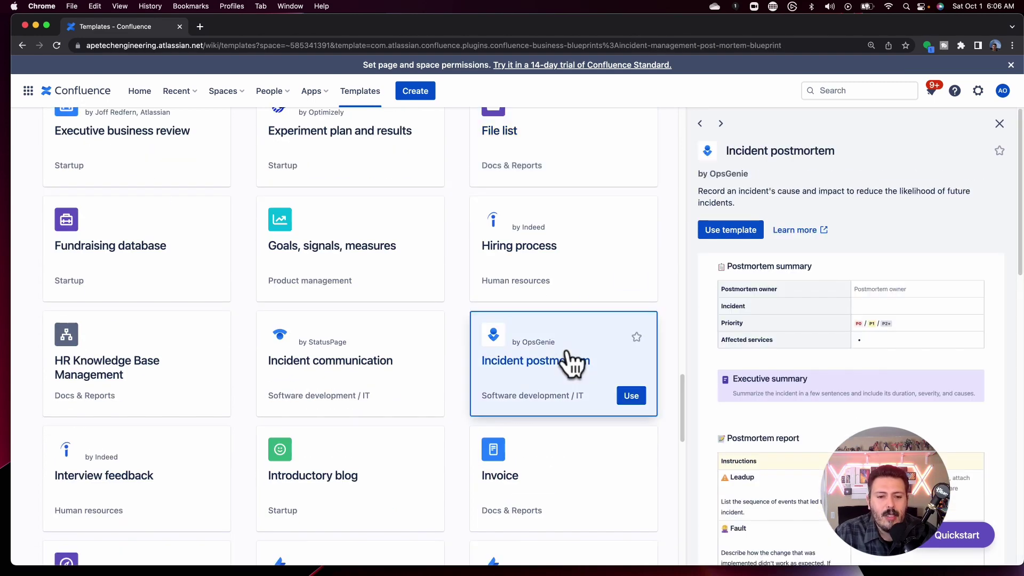
{"action": "scroll", "coordinate": [547, 372], "scroll_direction": "down", "scroll_amount": 3}
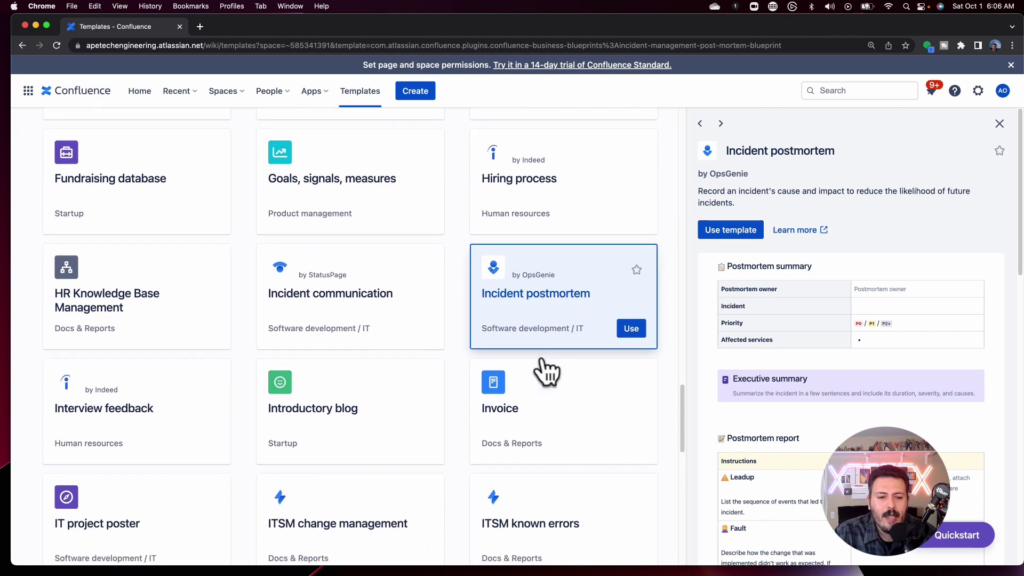
{"action": "scroll", "coordinate": [548, 373], "scroll_direction": "down", "scroll_amount": 3}
{"action": "left_click", "coordinate": [552, 387]}
{"action": "scroll", "coordinate": [549, 383], "scroll_direction": "down", "scroll_amount": 2}
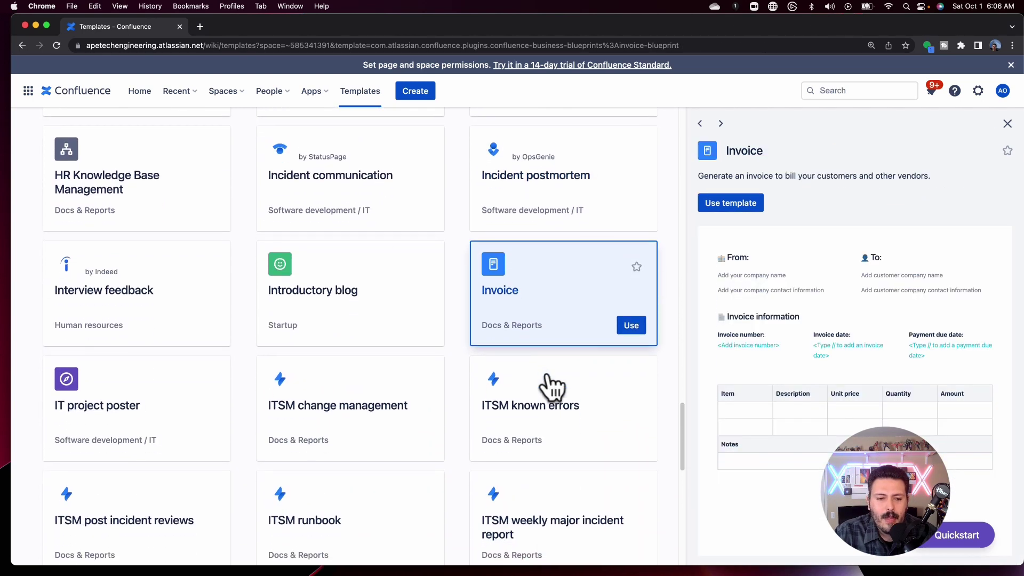
Preview the ITSM change management template, then the Message house template.
{"action": "left_click", "coordinate": [415, 381]}
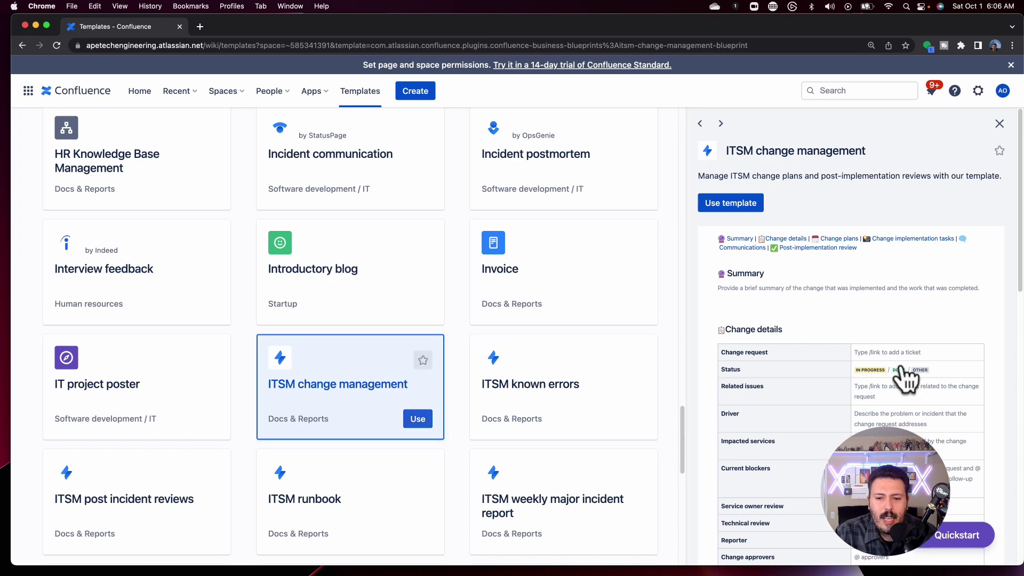
{"action": "scroll", "coordinate": [927, 367], "scroll_direction": "down", "scroll_amount": 5}
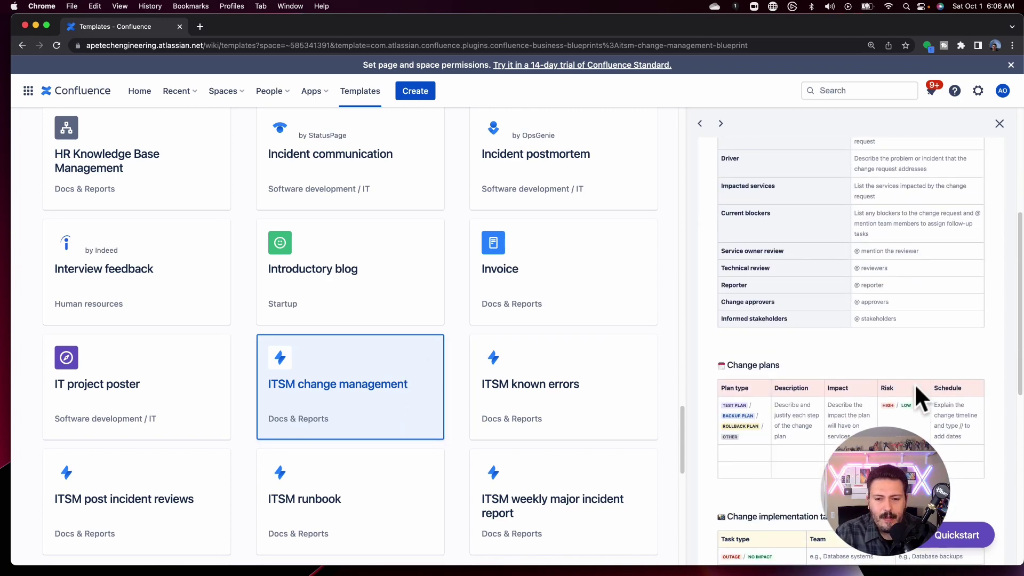
{"action": "scroll", "coordinate": [944, 377], "scroll_direction": "down", "scroll_amount": 4}
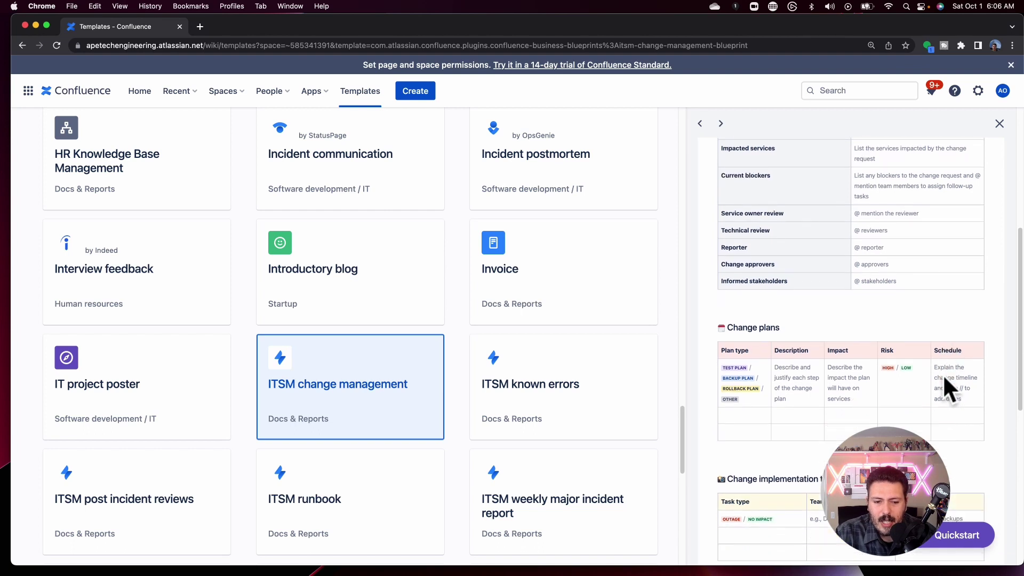
{"action": "scroll", "coordinate": [944, 376], "scroll_direction": "down", "scroll_amount": 4}
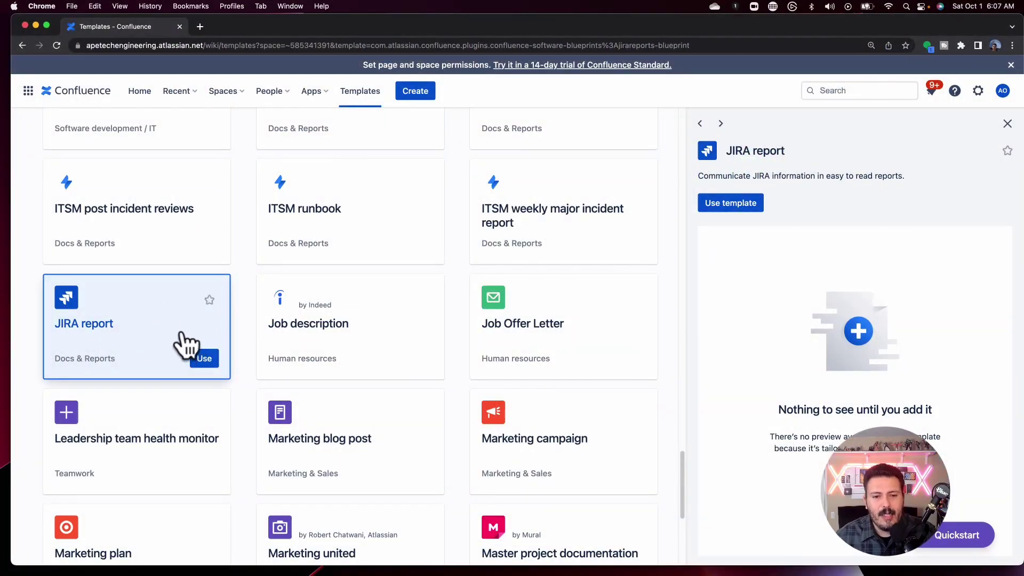
{"action": "scroll", "coordinate": [154, 349], "scroll_direction": "down", "scroll_amount": 6}
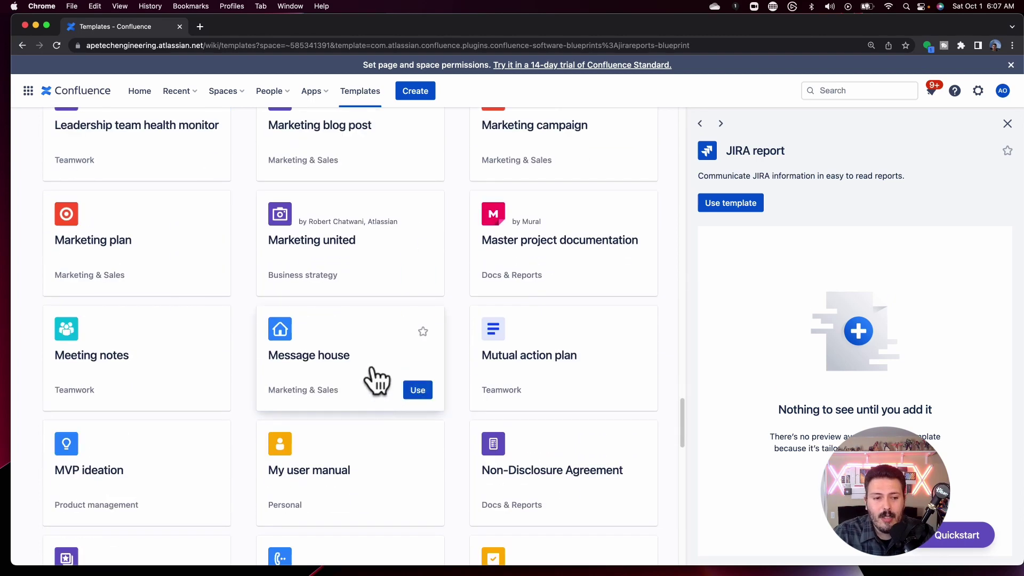
{"action": "left_click", "coordinate": [377, 379]}
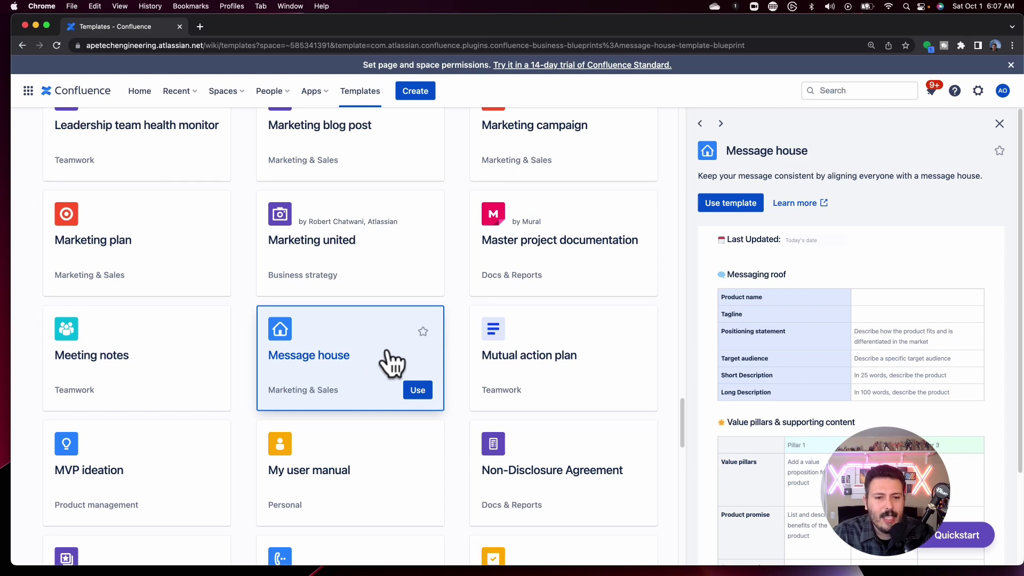
{"action": "scroll", "coordinate": [392, 364], "scroll_direction": "up", "scroll_amount": 20}
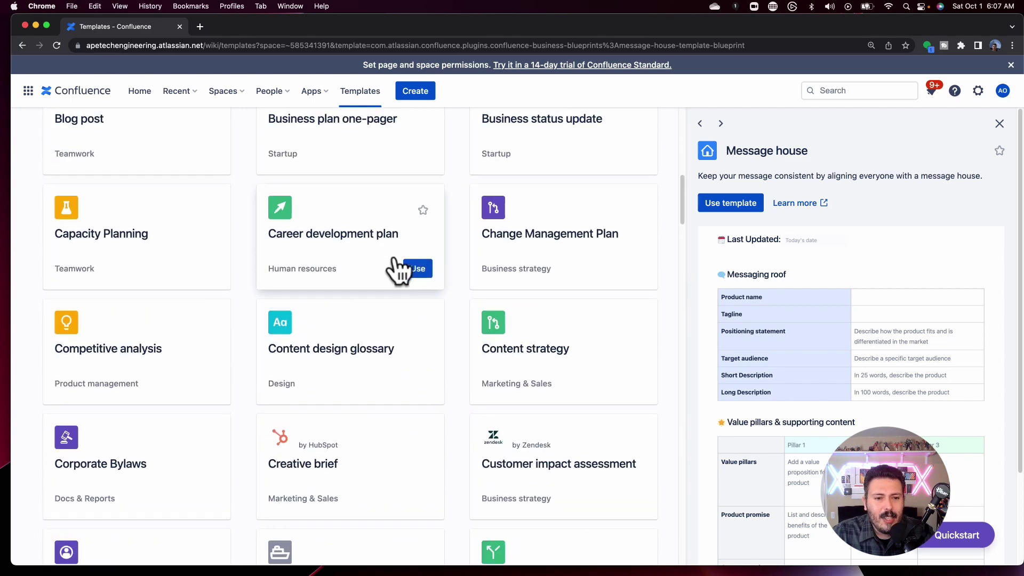
Open a blank page draft, then close it without saving to return to the space Overview.
{"action": "left_click", "coordinate": [415, 92]}
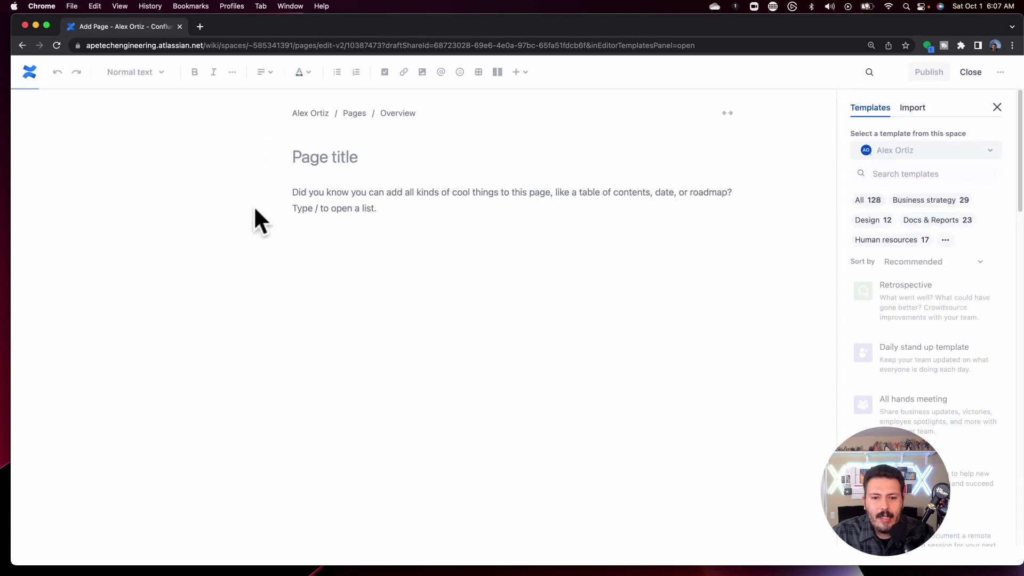
{"action": "scroll", "coordinate": [903, 389], "scroll_direction": "down", "scroll_amount": 10}
{"action": "mouse_move", "coordinate": [907, 388]}
{"action": "scroll", "coordinate": [907, 389], "scroll_direction": "up", "scroll_amount": 8}
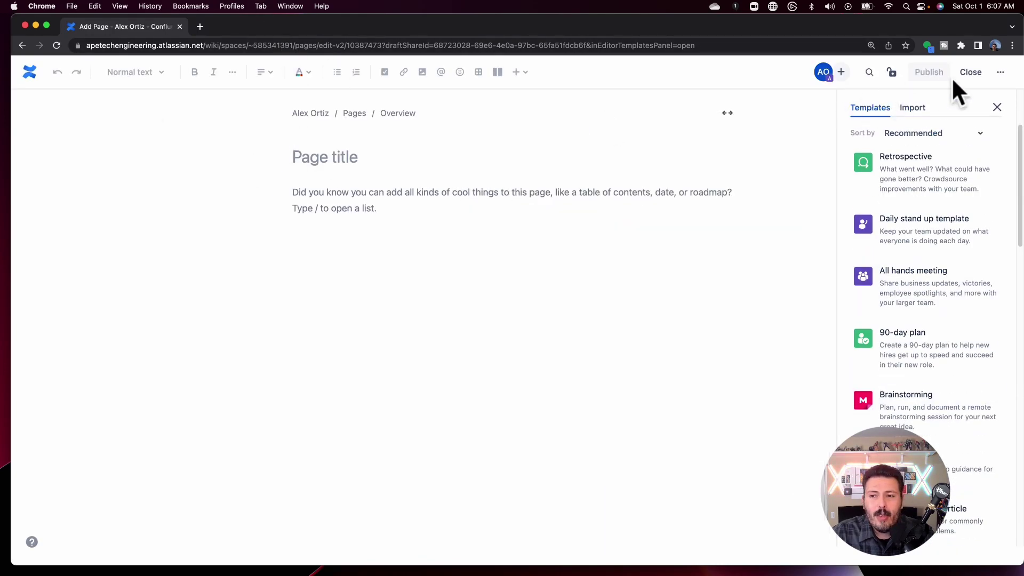
{"action": "left_click", "coordinate": [969, 72]}
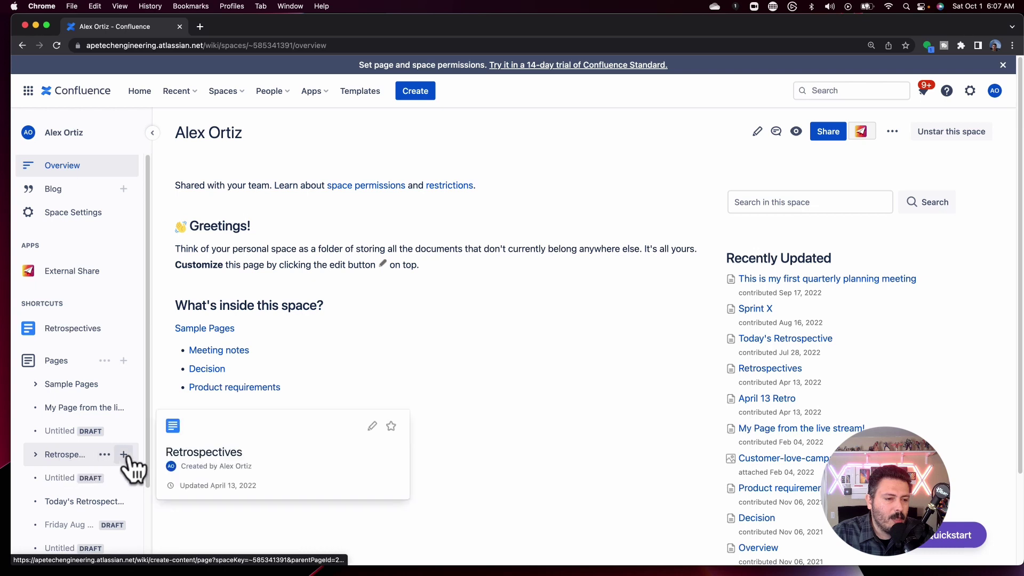
Add a child page under Retrospectives and apply the Retrospective template from the Templates panel.
{"action": "left_click", "coordinate": [123, 455]}
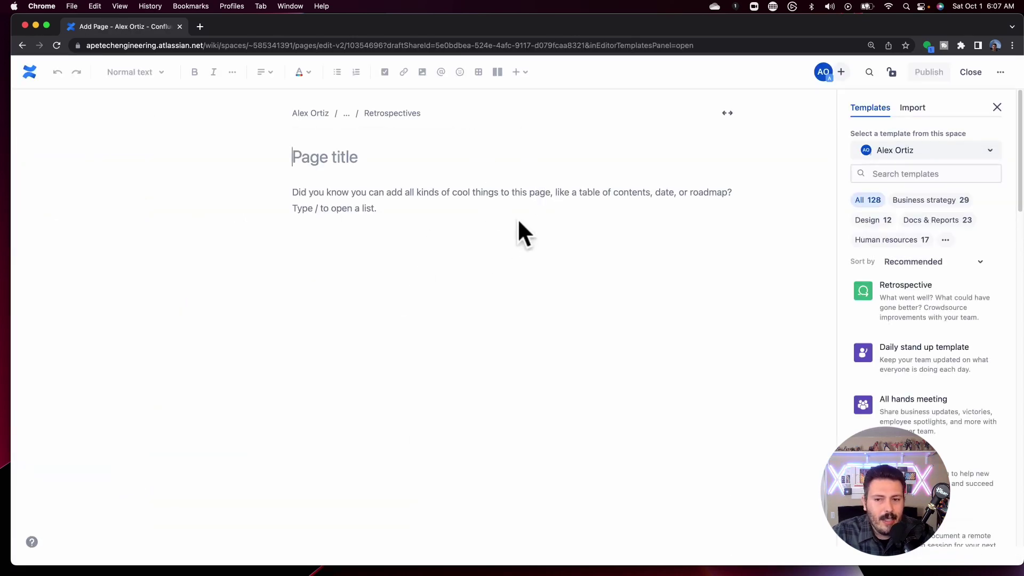
{"action": "left_click", "coordinate": [935, 290]}
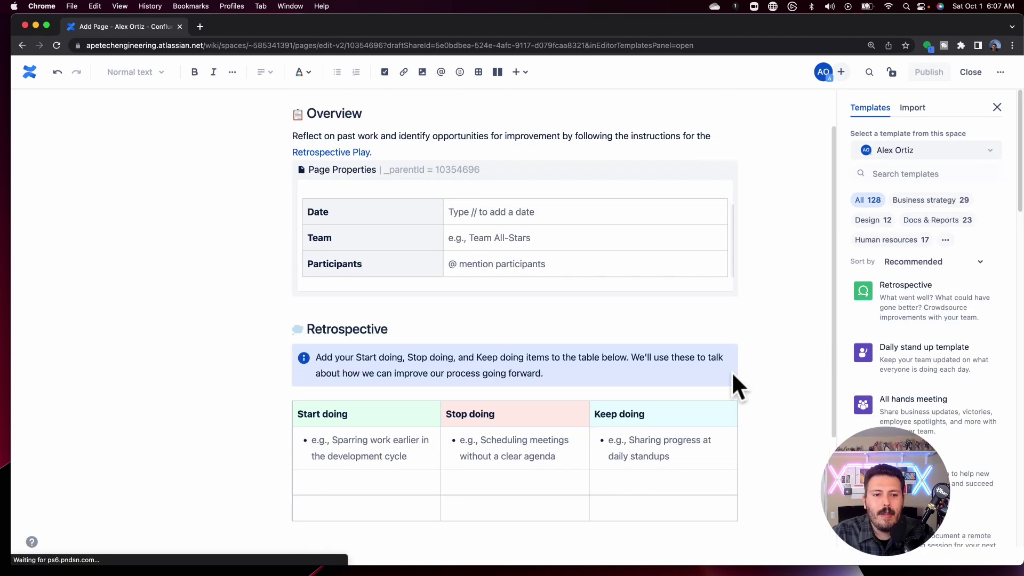
{"action": "scroll", "coordinate": [725, 376], "scroll_direction": "down", "scroll_amount": 3}
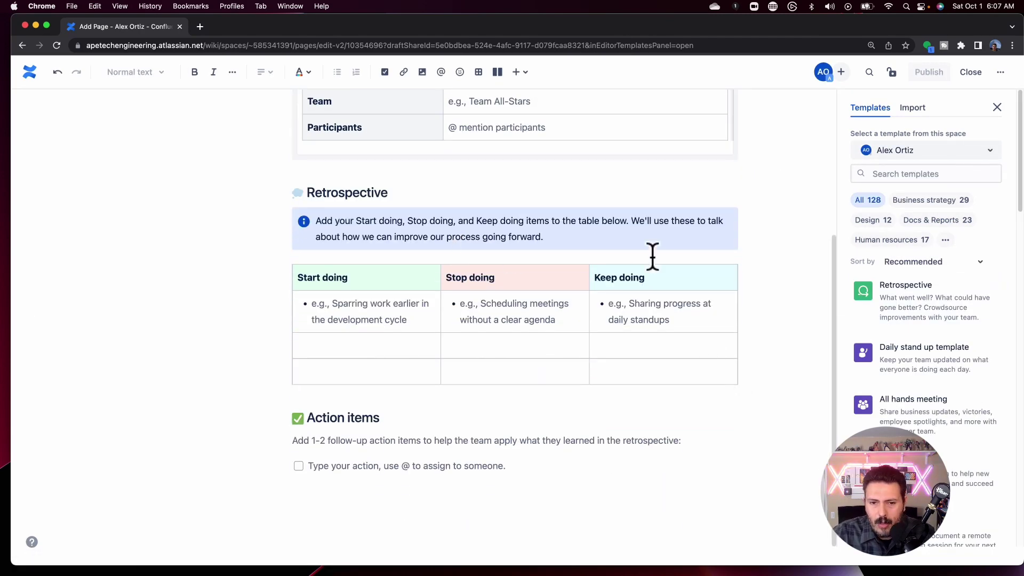
{"action": "scroll", "coordinate": [652, 257], "scroll_direction": "up", "scroll_amount": 5}
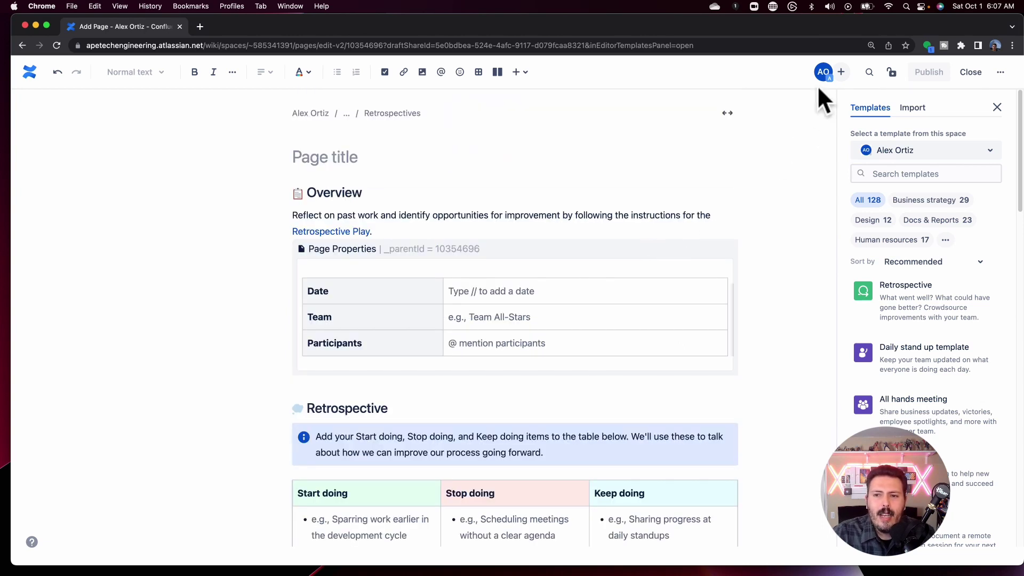